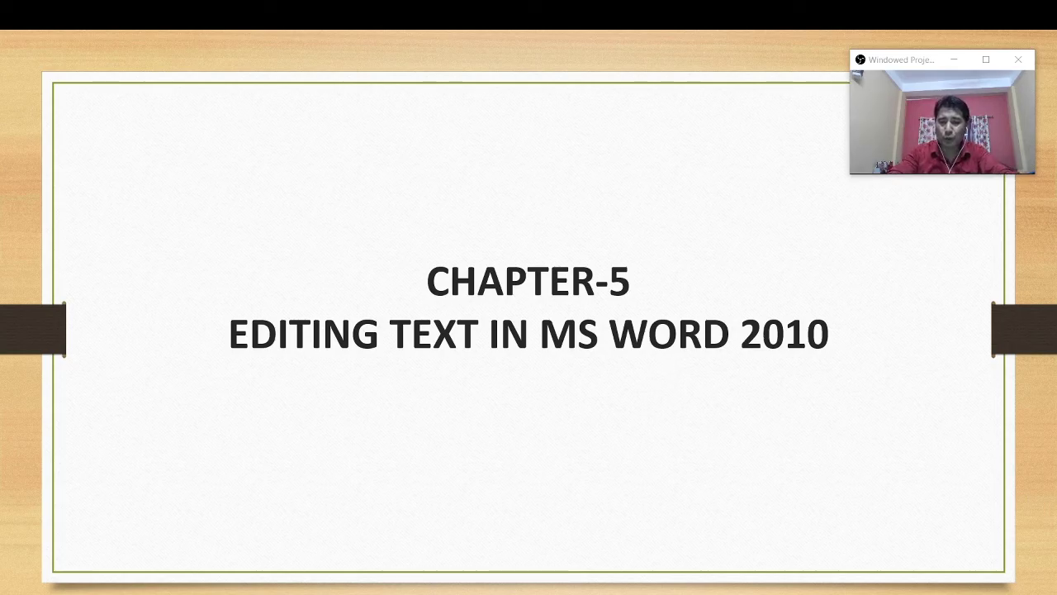
Advance the slideshow to the PART-1 topics slide, then leave it for the desktop
key(Right)
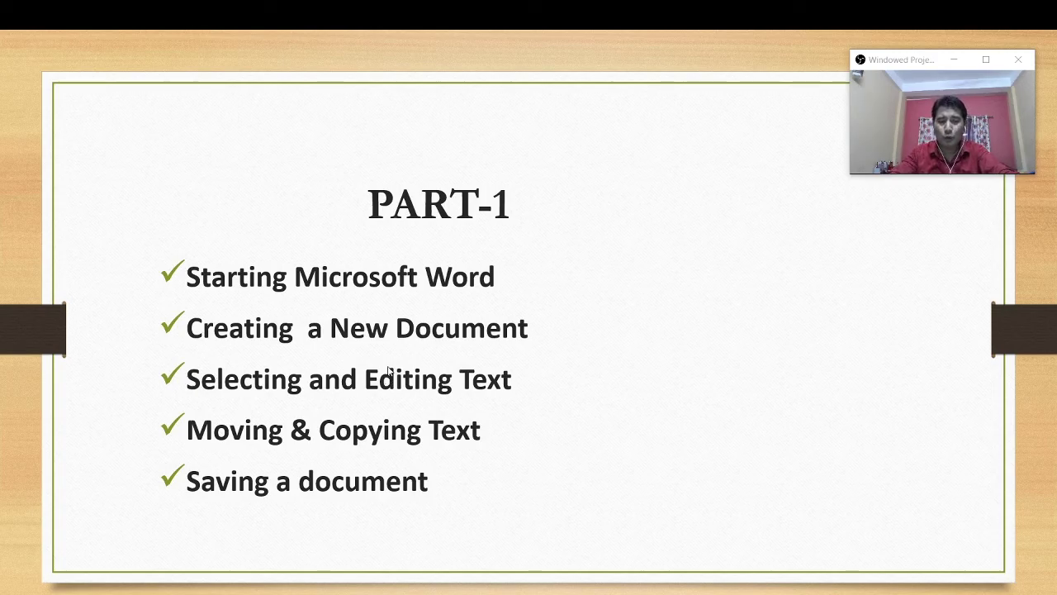
key(super+d)
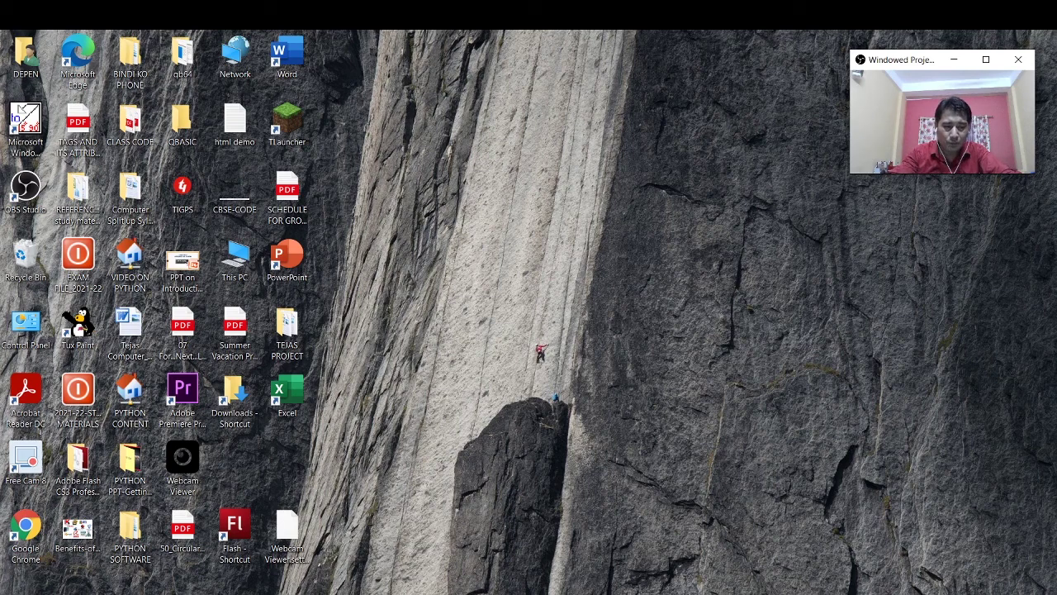
Search Windows for WORD and launch the Word app
key(super+s)
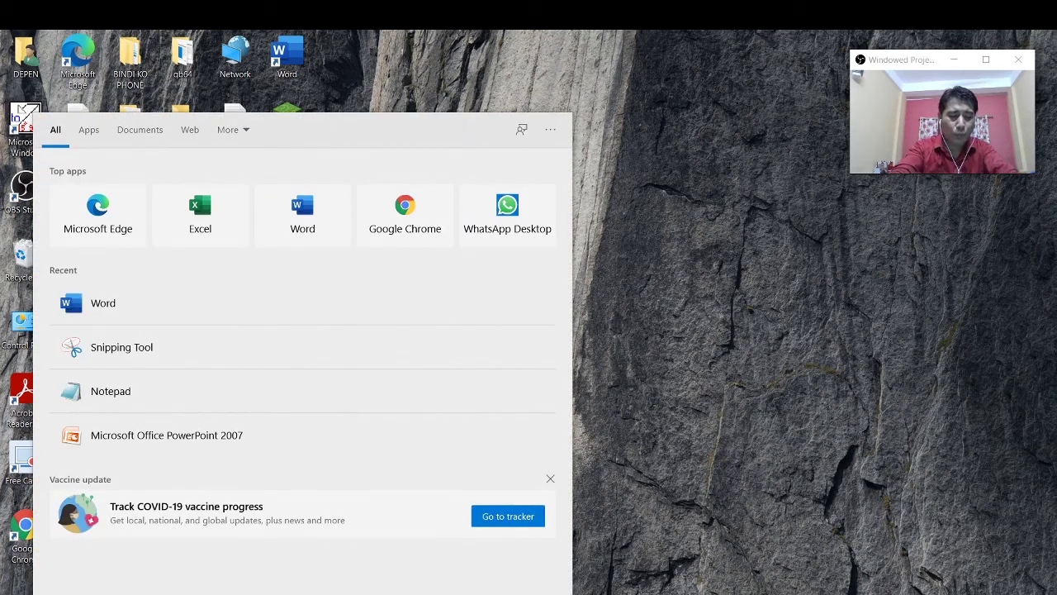
text(WORD)
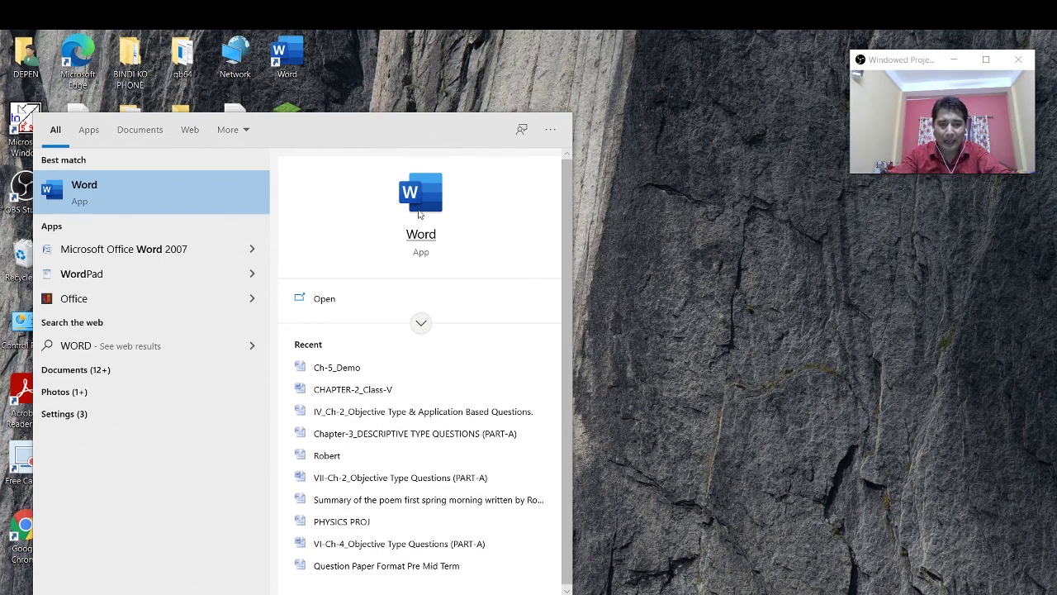
click(427, 201)
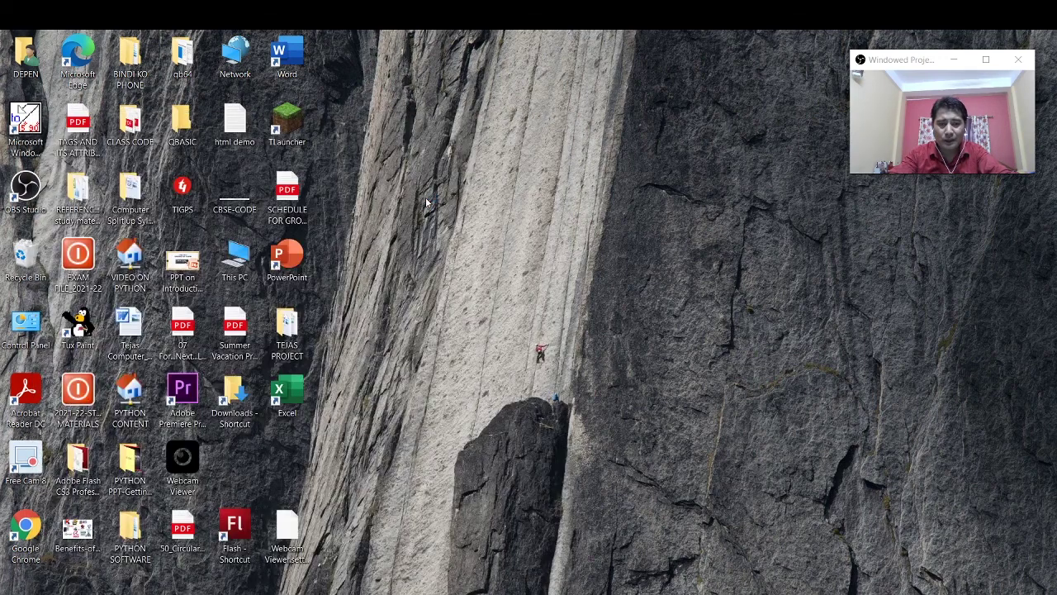
Maximize the Word window and create a new blank document
click(783, 184)
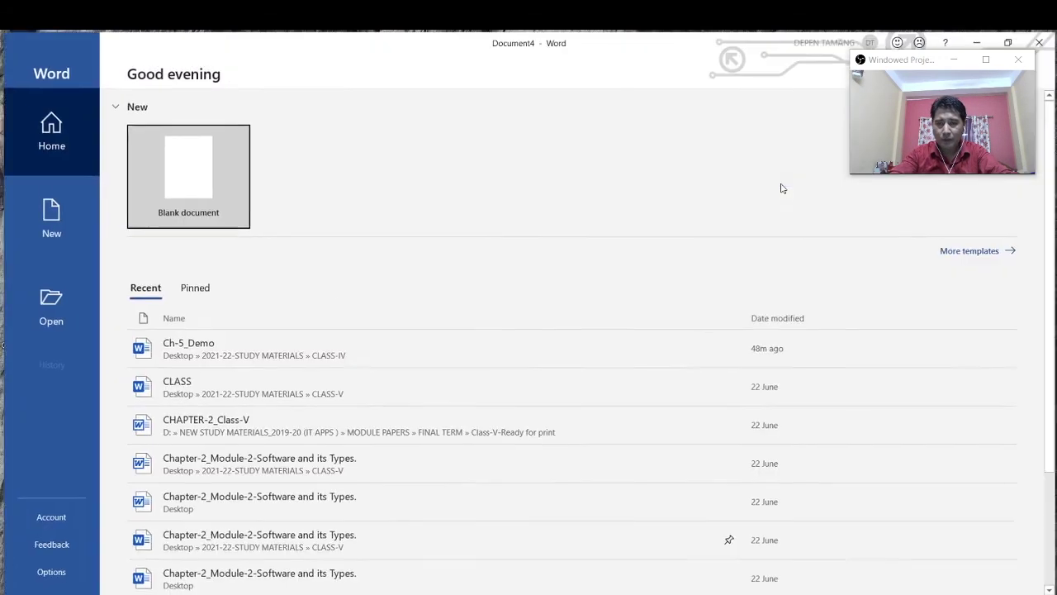
click(200, 185)
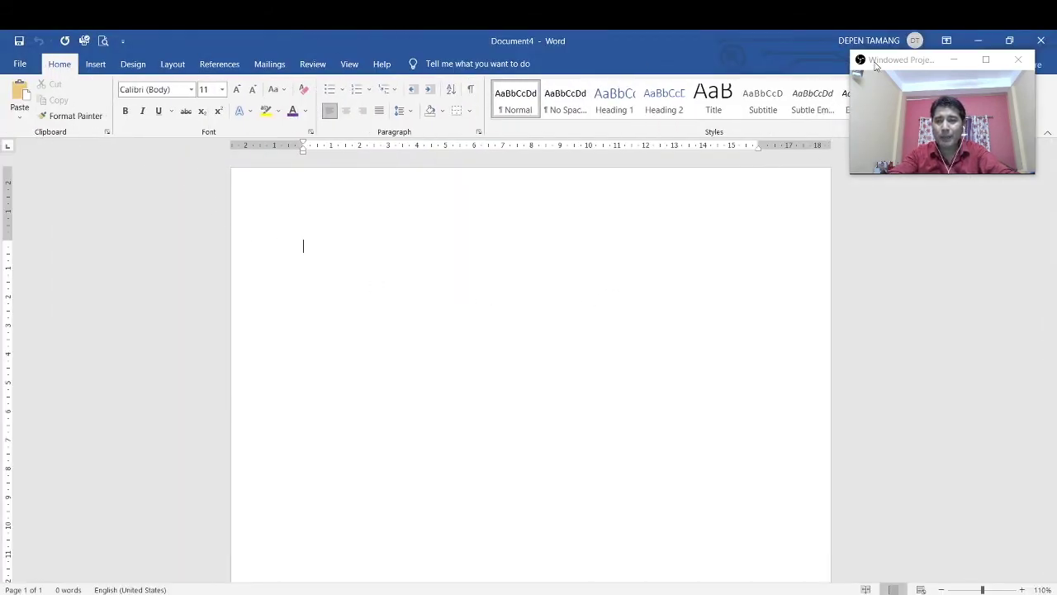
drag(874, 66, 892, 90)
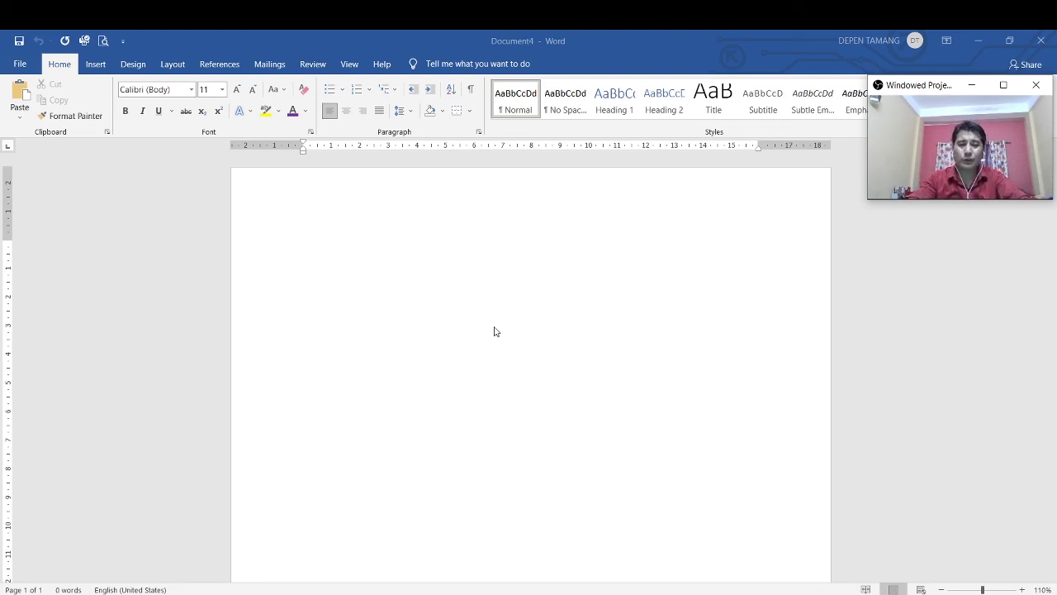
Set the typing font size on the empty page to 28 point
click(331, 263)
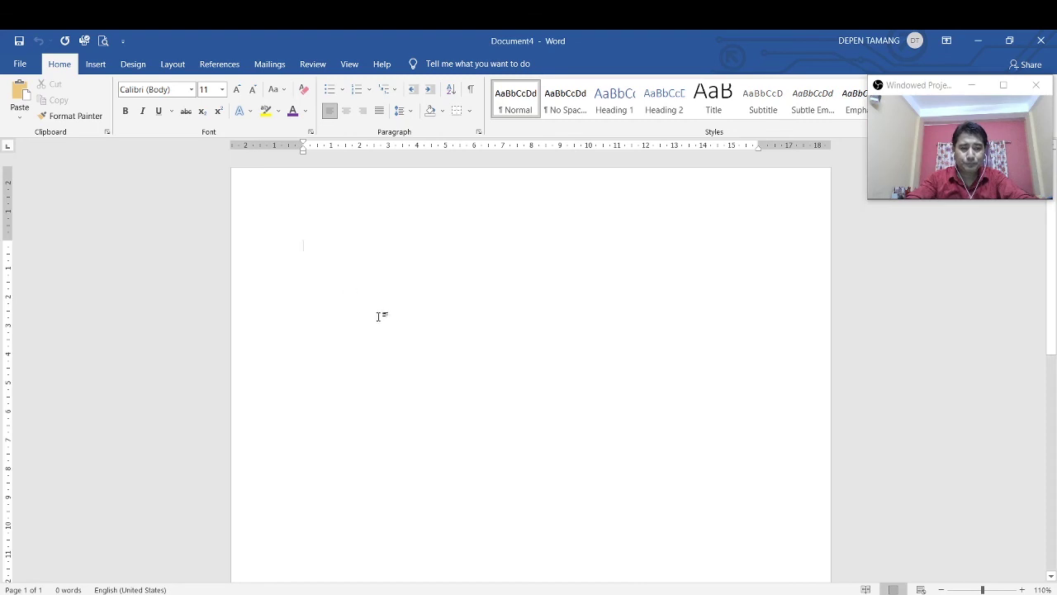
click(221, 89)
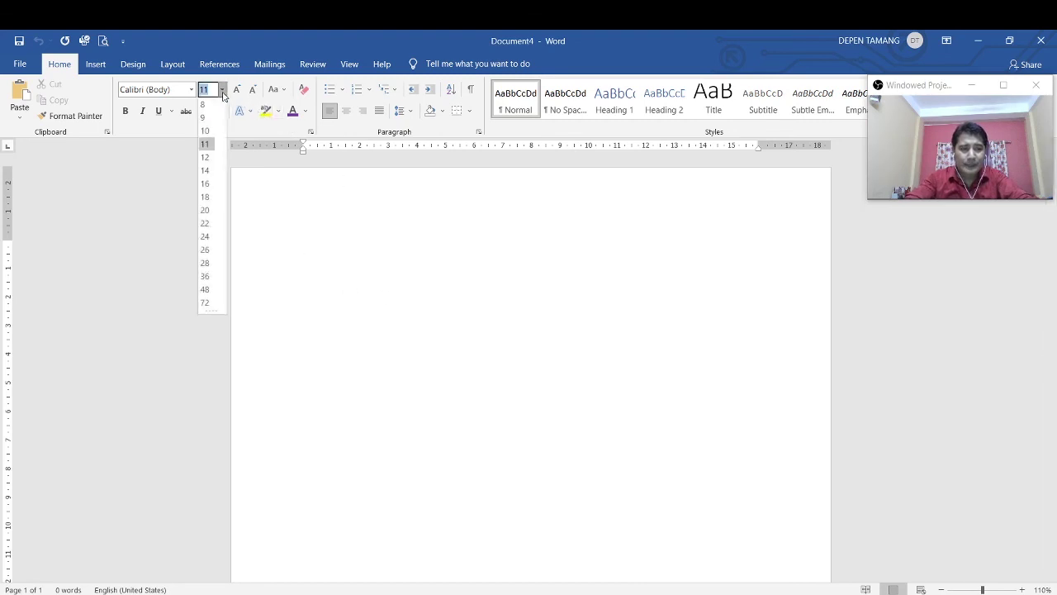
click(205, 263)
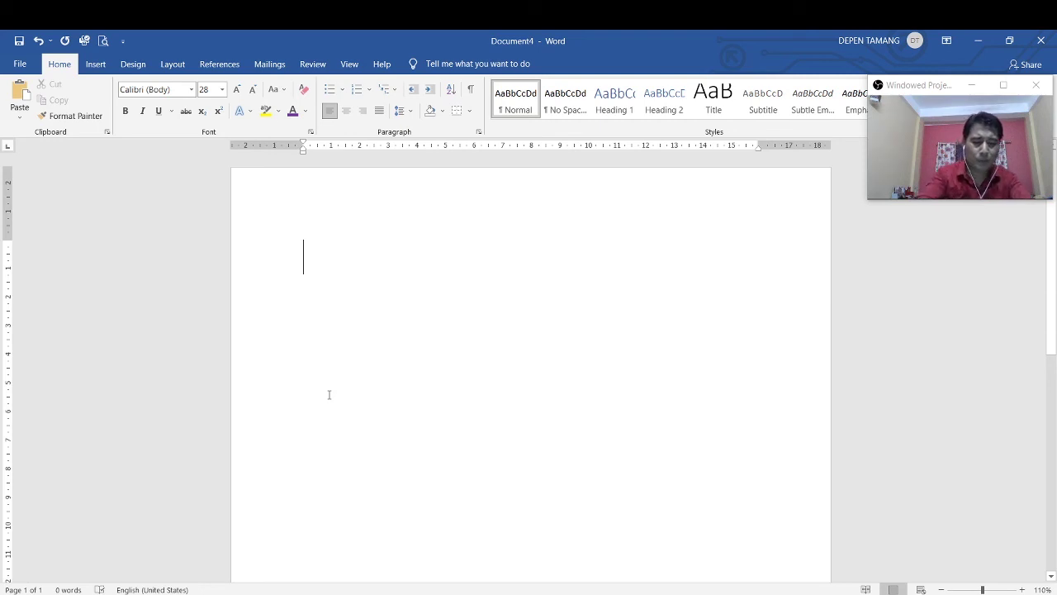
Type TECHNO INDIA GROUP, then PUBLIC SCHOOL on an indented line lower down
text(TECHNO)
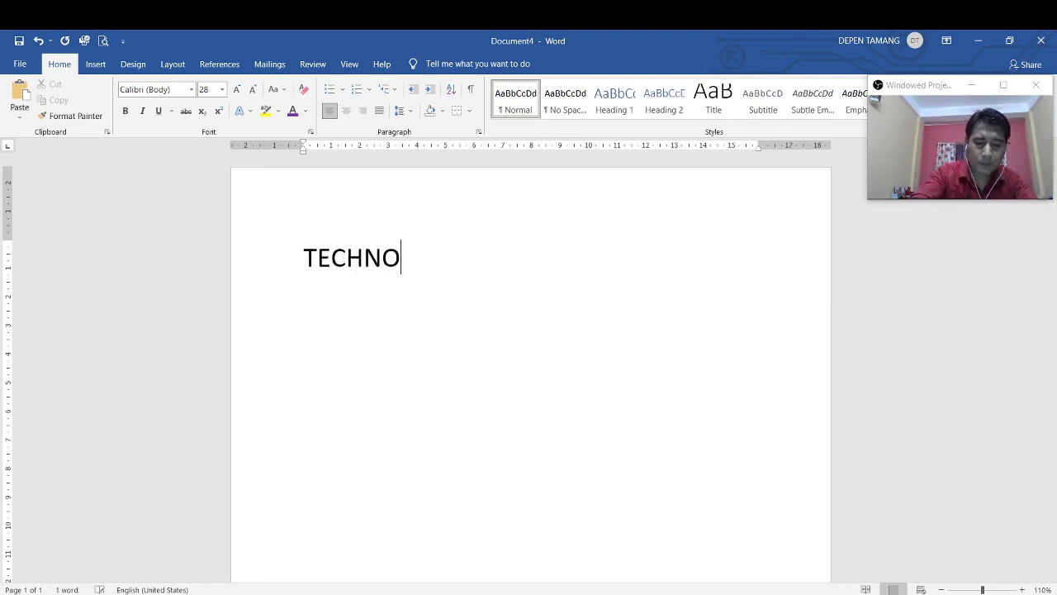
text( IND)
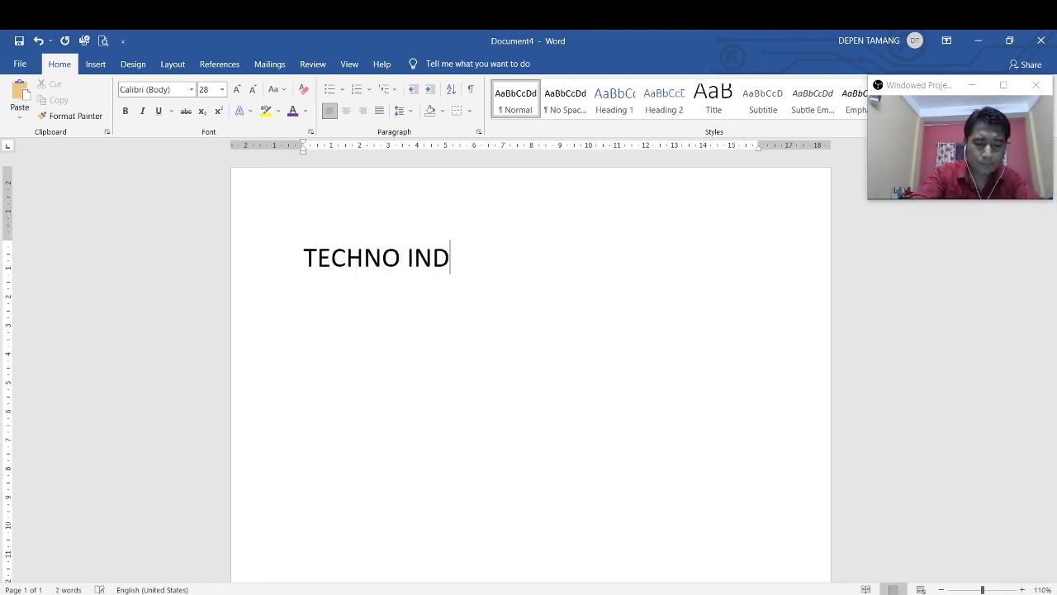
text(IA GROU)
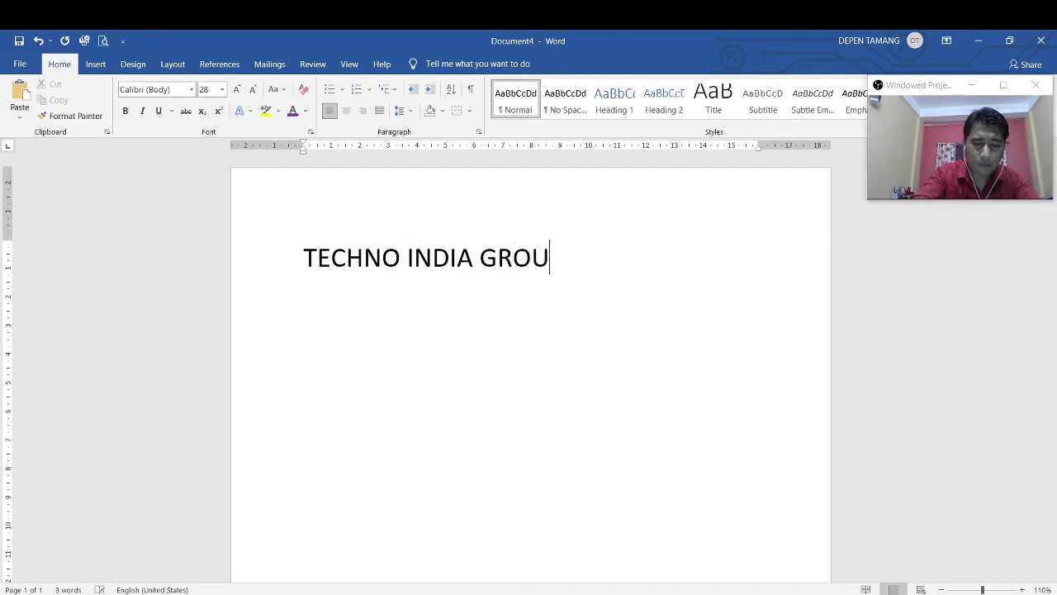
text(P)
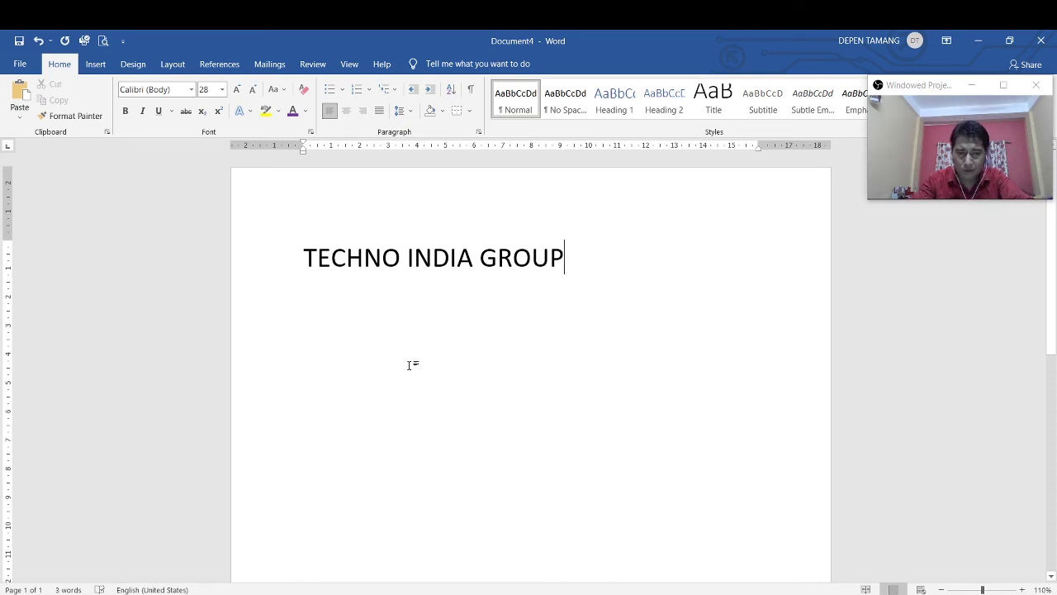
double_click(409, 364)
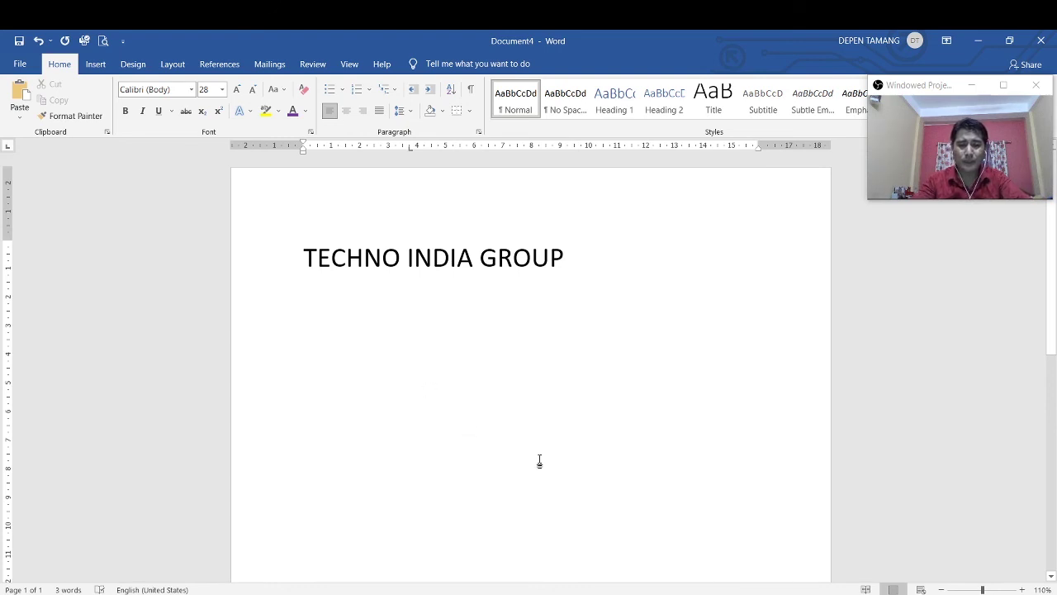
text(PUB;)
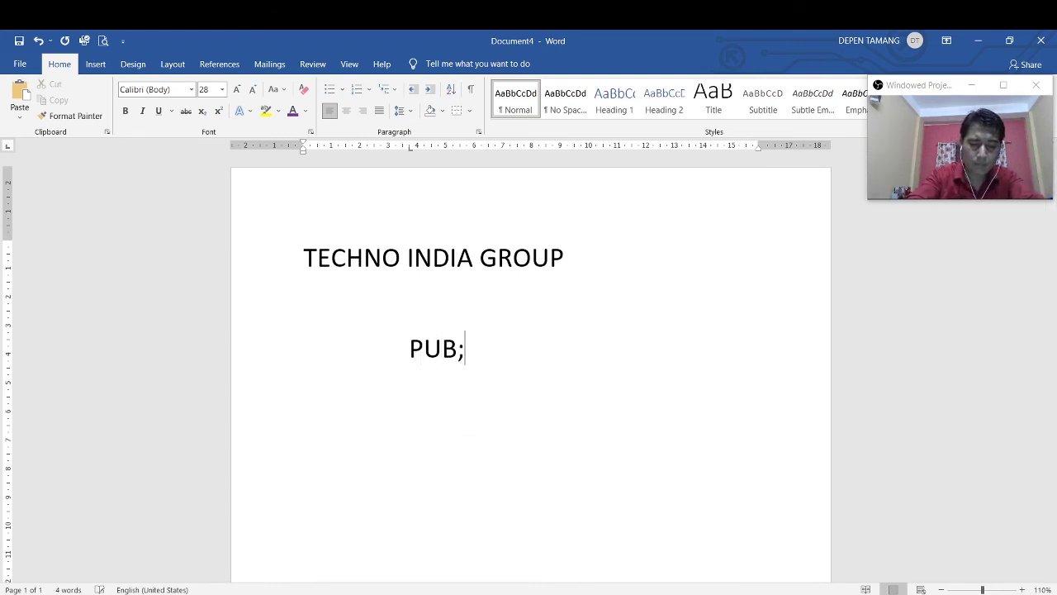
key(BackSpace)
text(LIC )
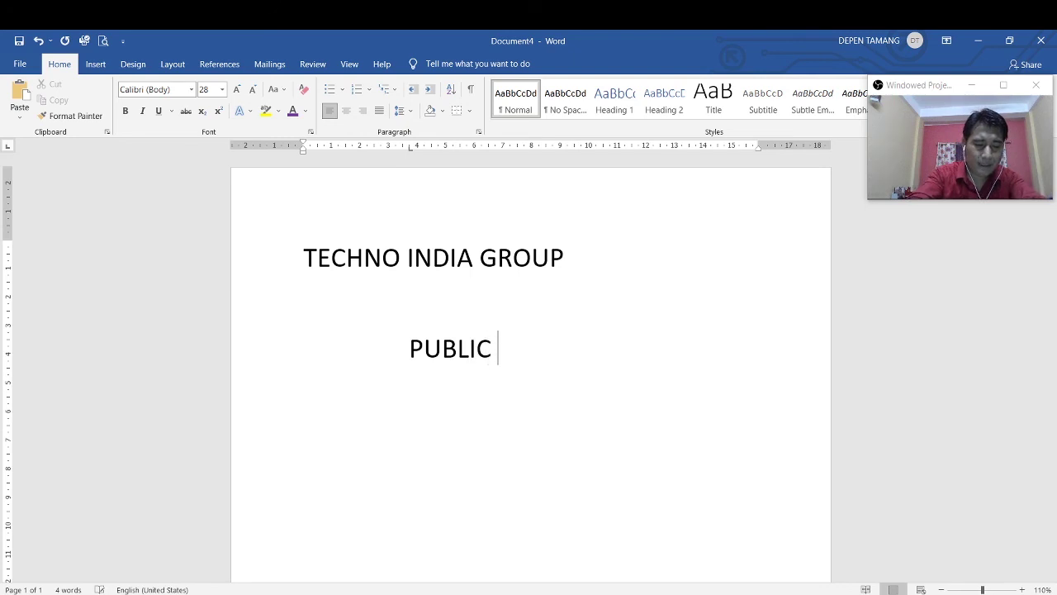
text(SCHO)
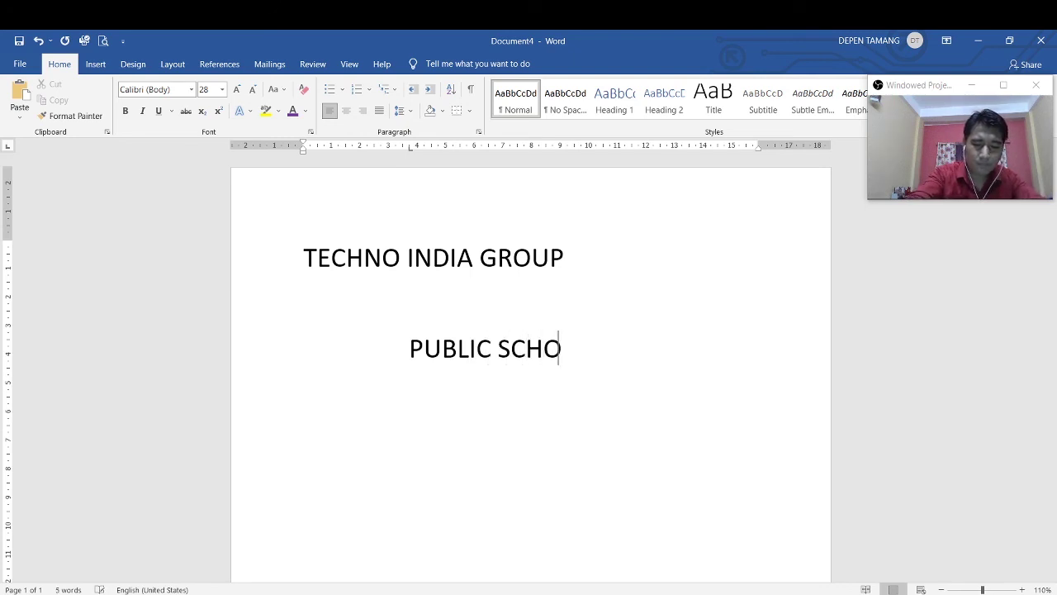
text(OL)
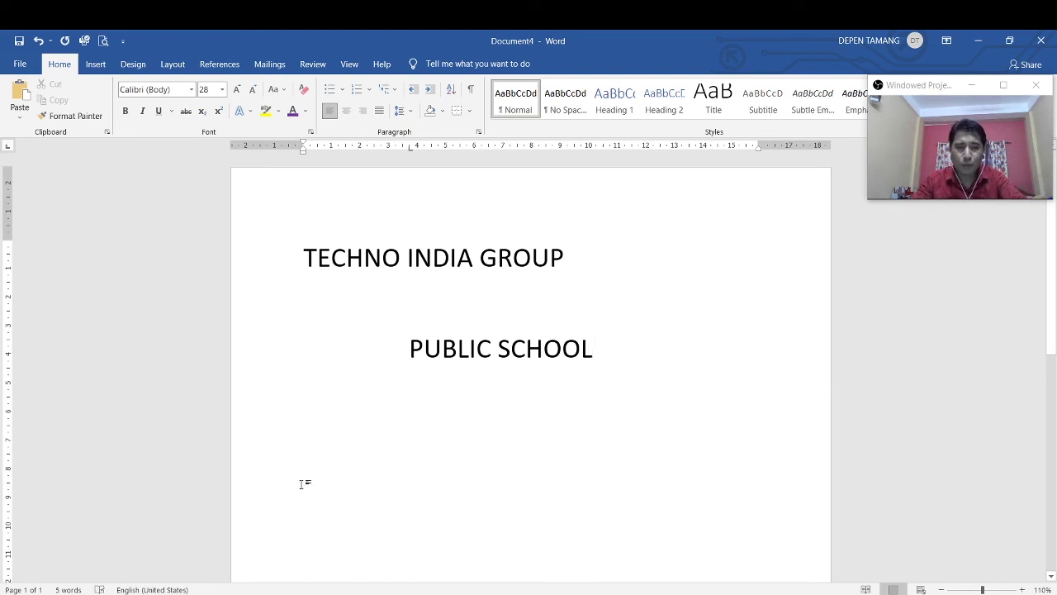
Start a new line further down the page and type SILIGURI
key(shift+Home)
key(Home)
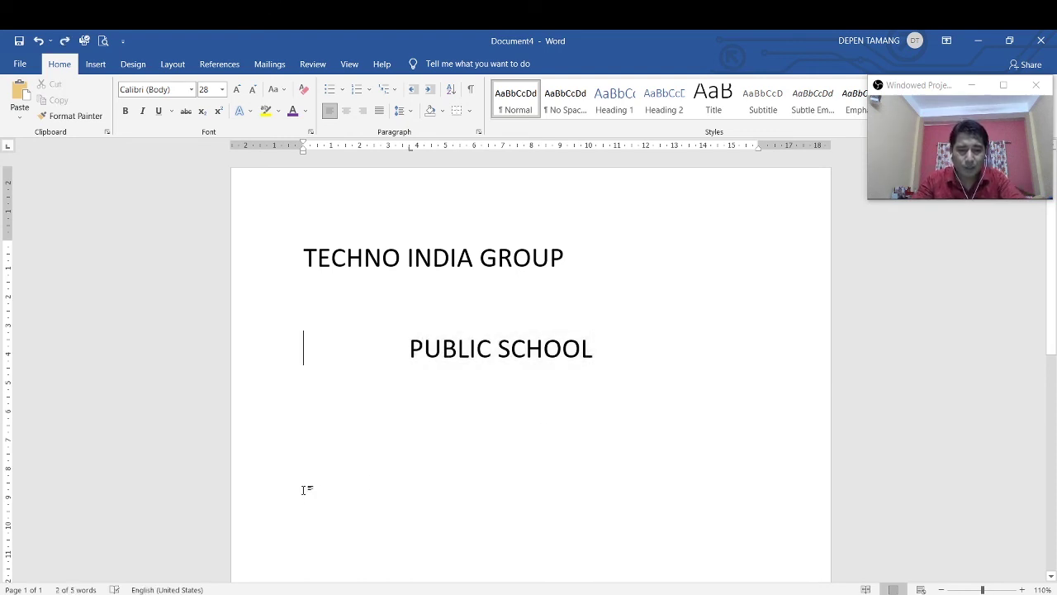
double_click(314, 470)
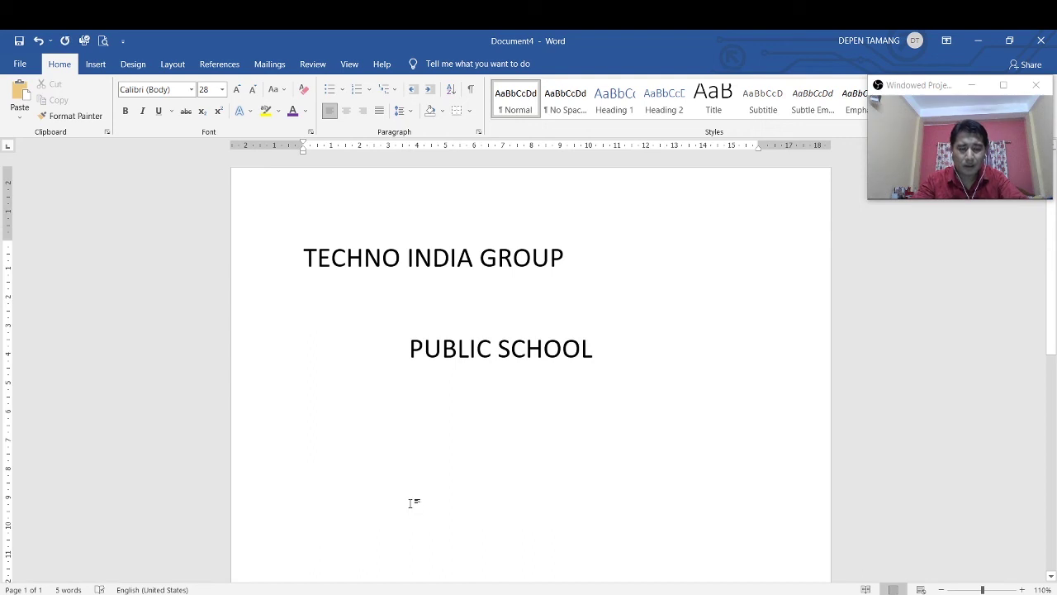
text(SIL)
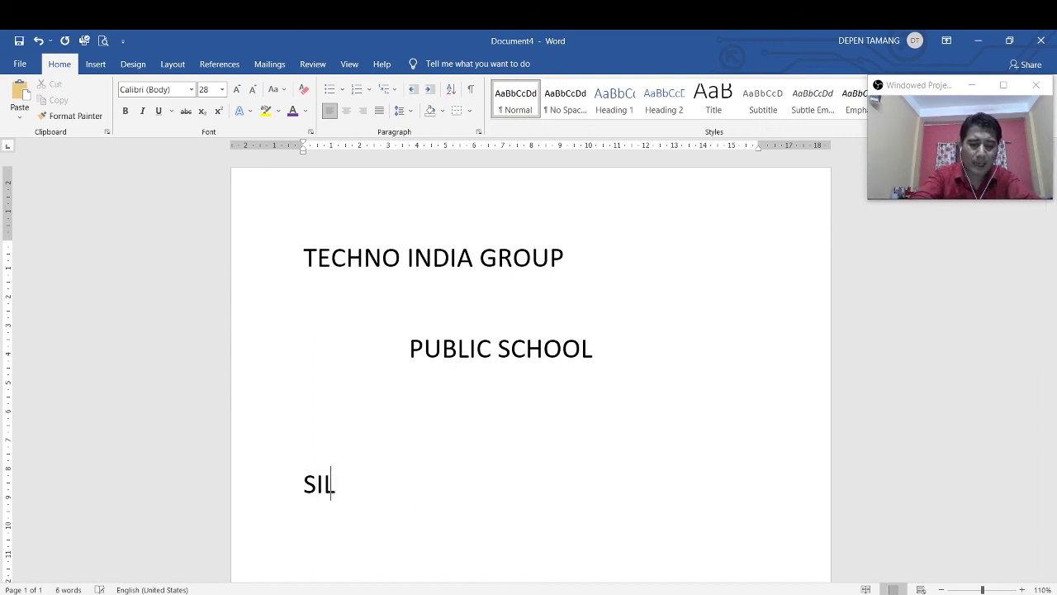
text(IGURI)
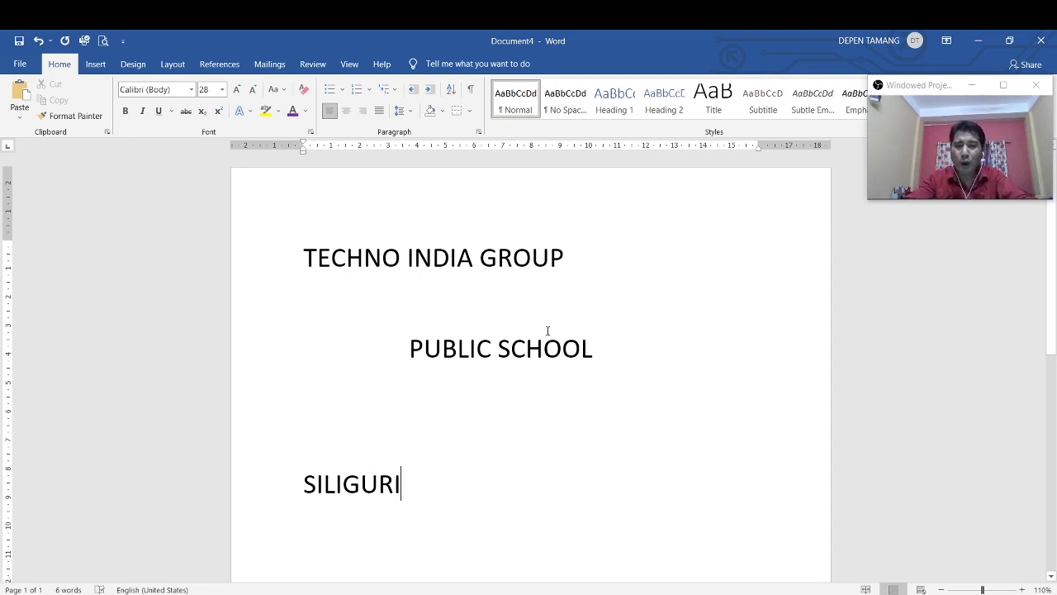
Create another blank document, then switch to the Ch-5_Demo document
click(23, 69)
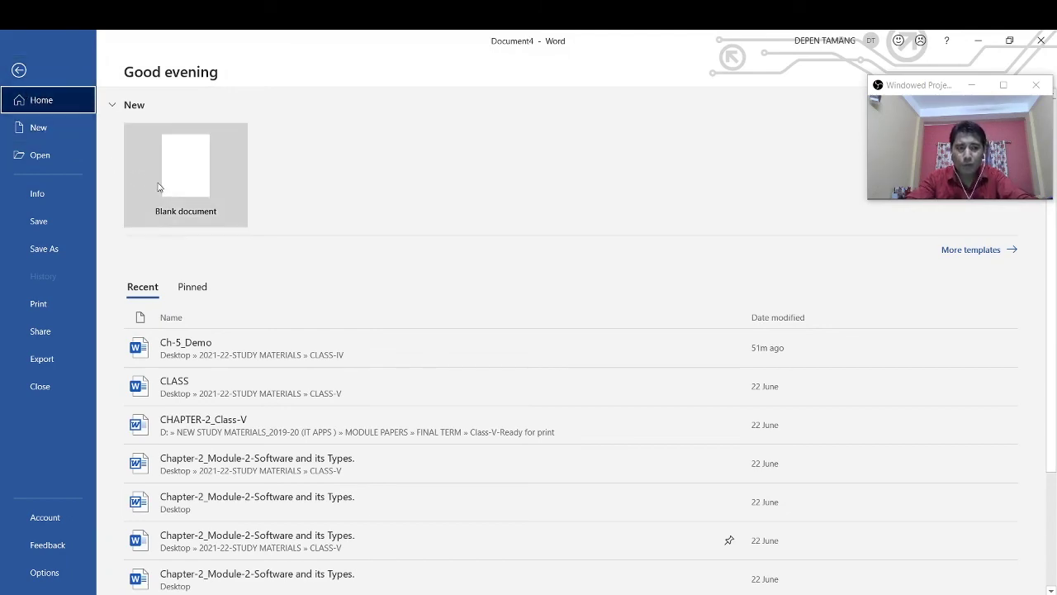
click(187, 181)
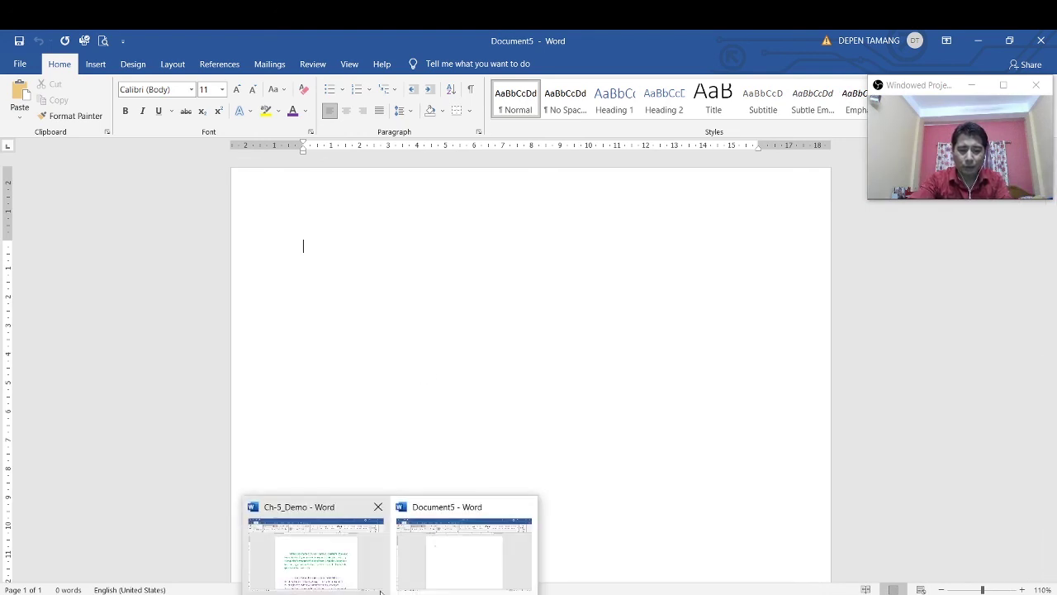
click(355, 571)
Select the whole green paragraph, then the purple paragraph, by dragging
scroll(468, 426, down, 1)
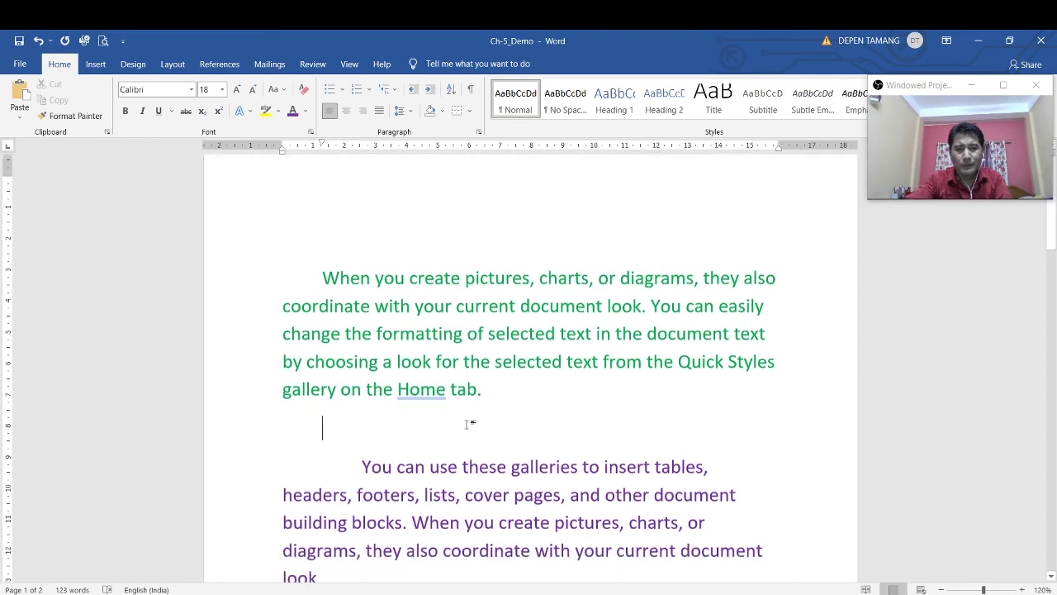
click(297, 399)
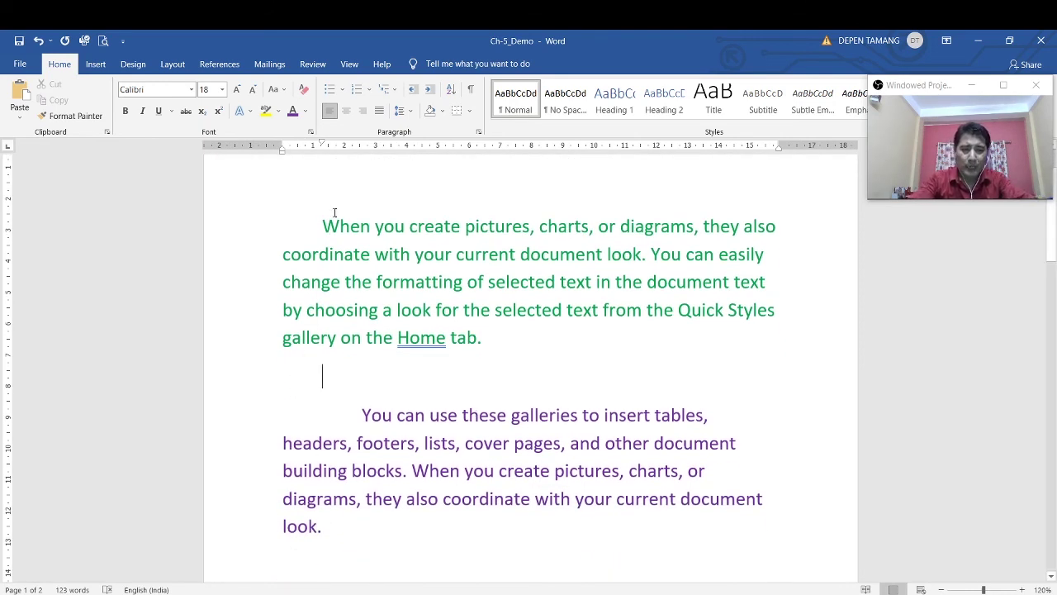
drag(323, 226, 485, 350)
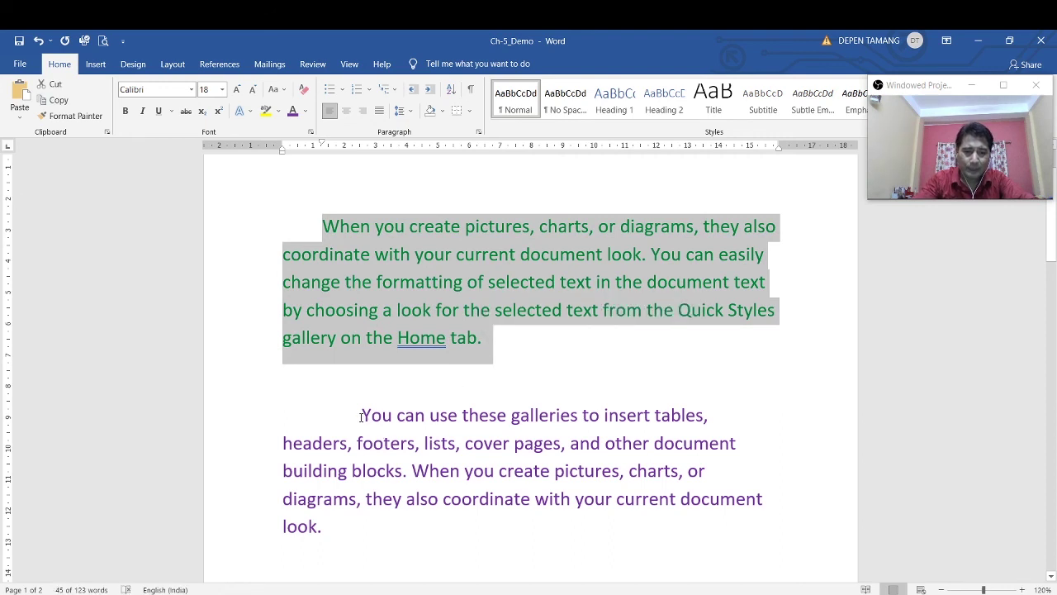
drag(361, 417, 372, 520)
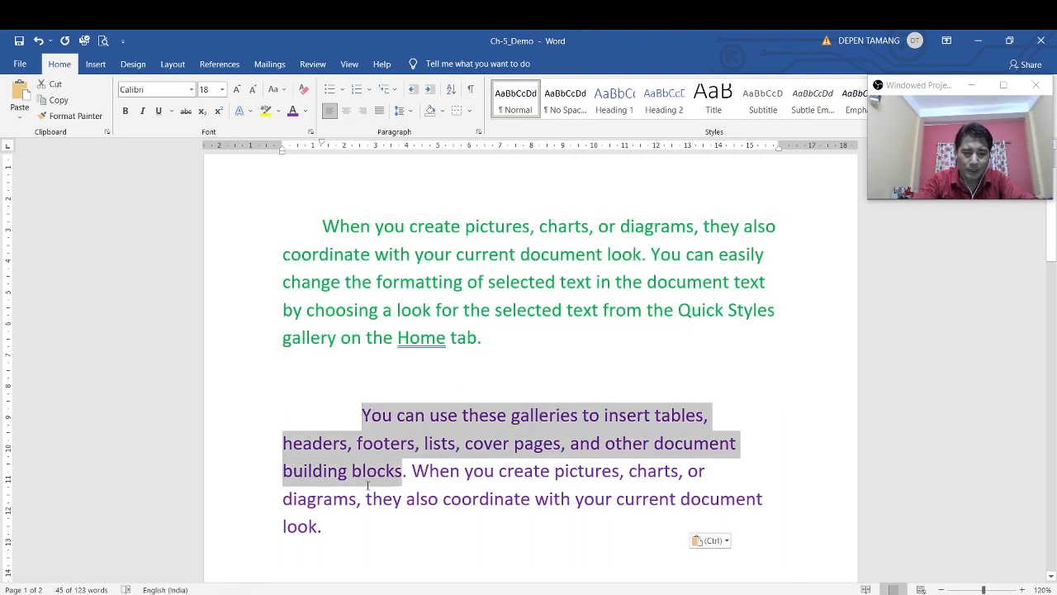
click(404, 544)
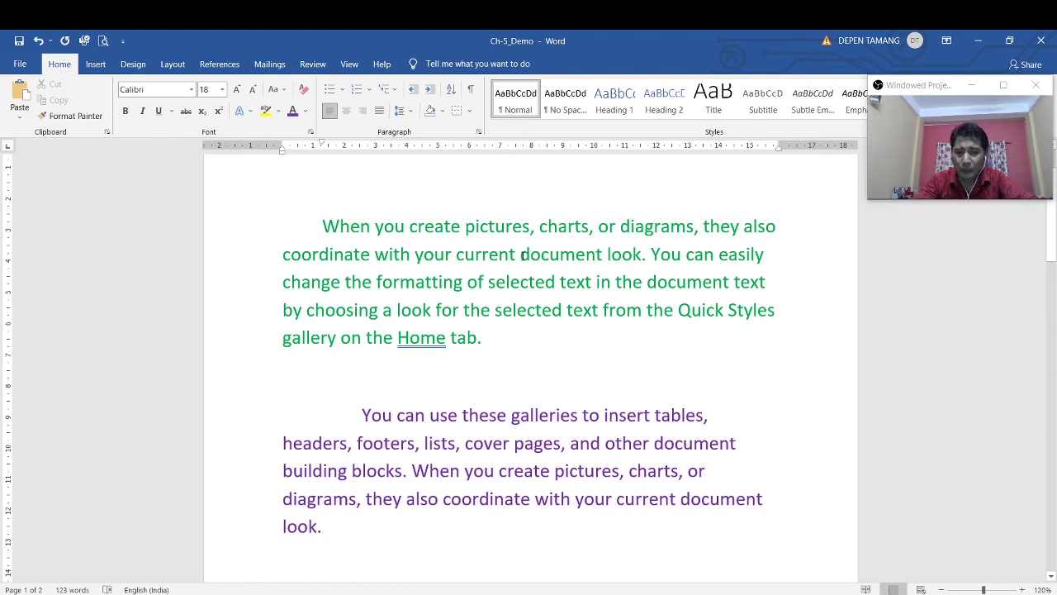
Select the word 'document', the first sentence, then the green paragraph; show the PDF table
click(524, 256)
drag(520, 255, 605, 256)
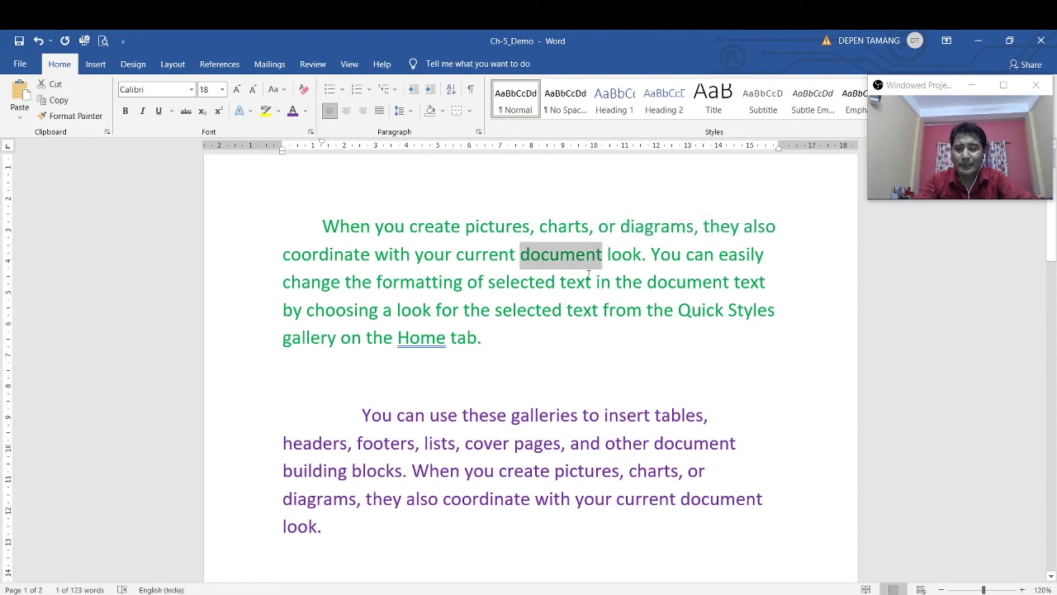
click(546, 287)
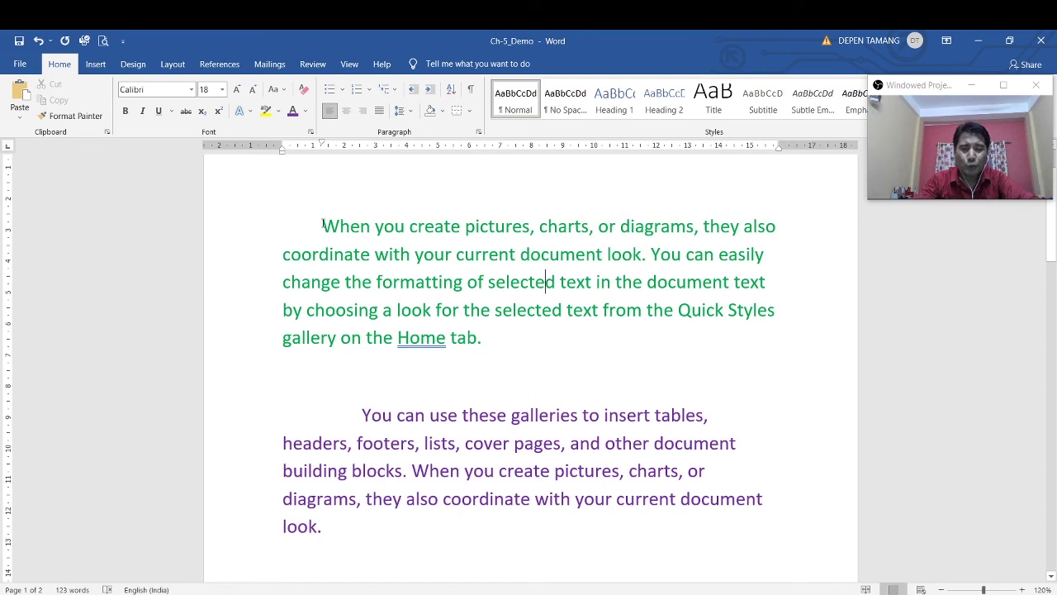
drag(322, 224, 643, 254)
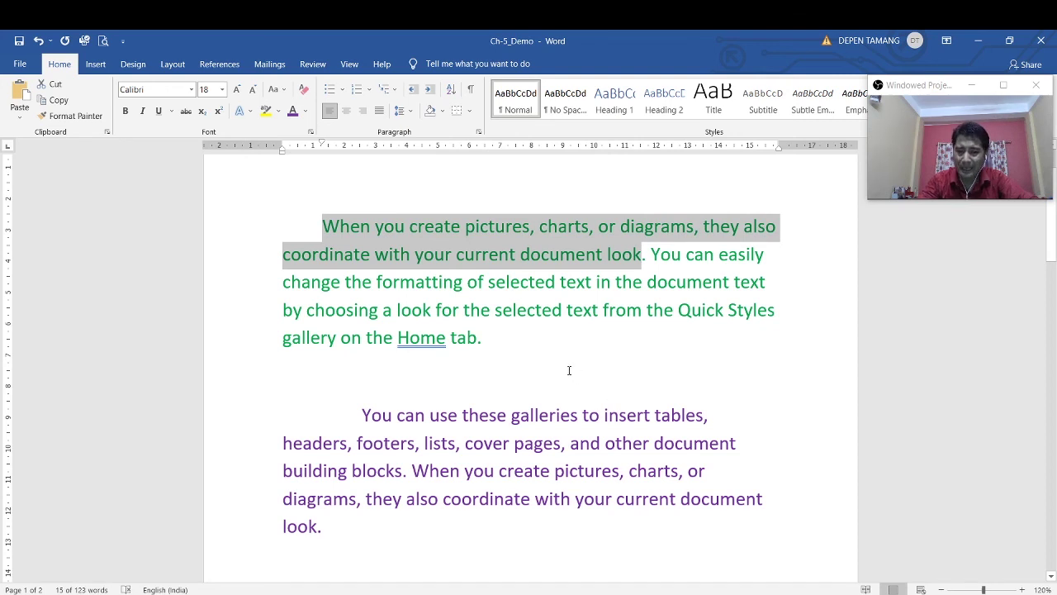
click(569, 370)
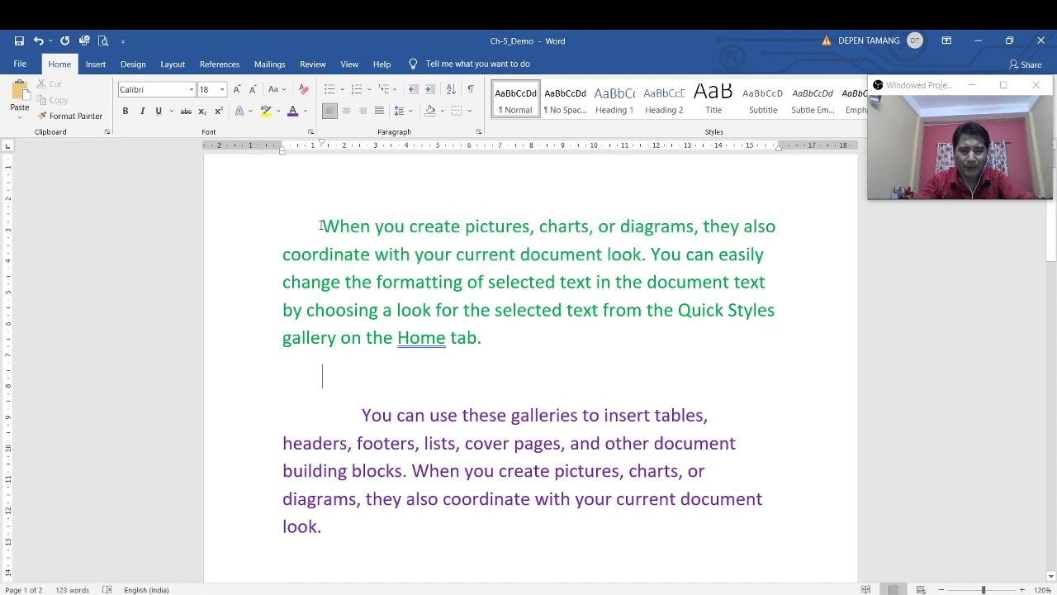
mouse_move(320, 226)
mouse_down()
mouse_move(458, 330)
mouse_move(596, 532)
mouse_move(500, 339)
mouse_up()
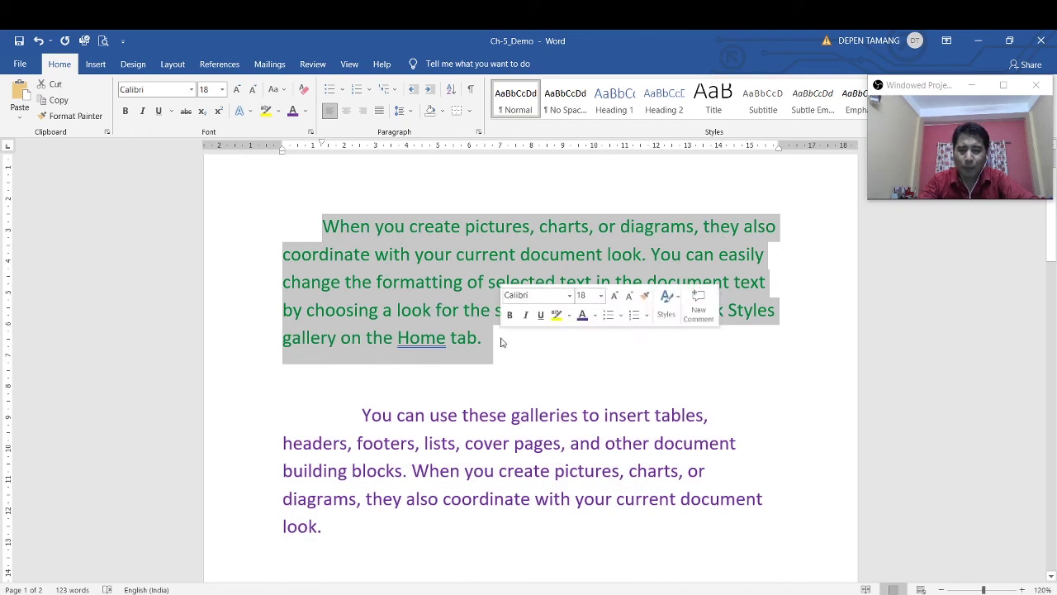
click(538, 366)
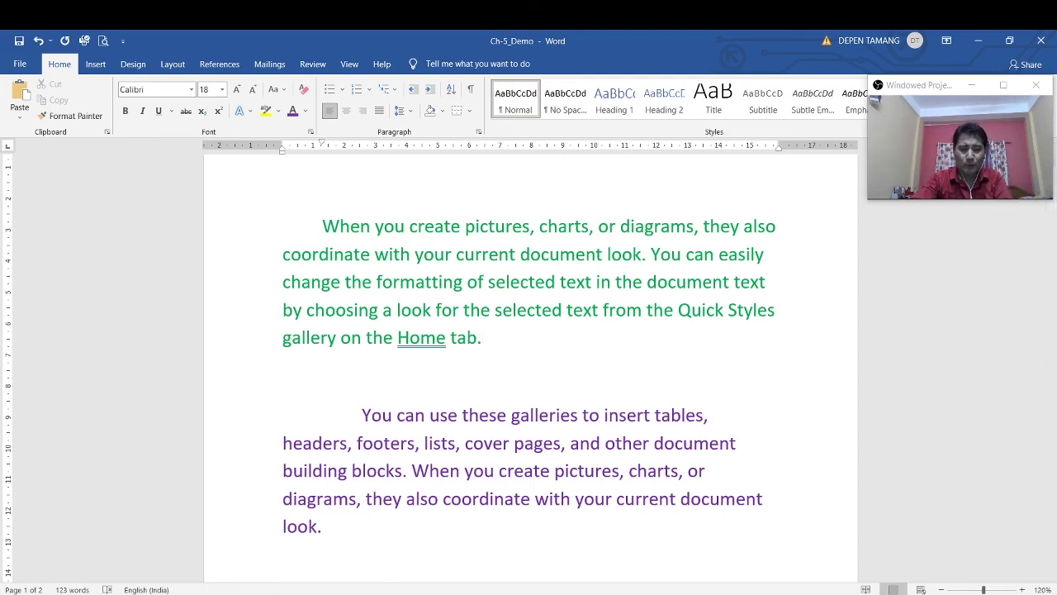
click(329, 580)
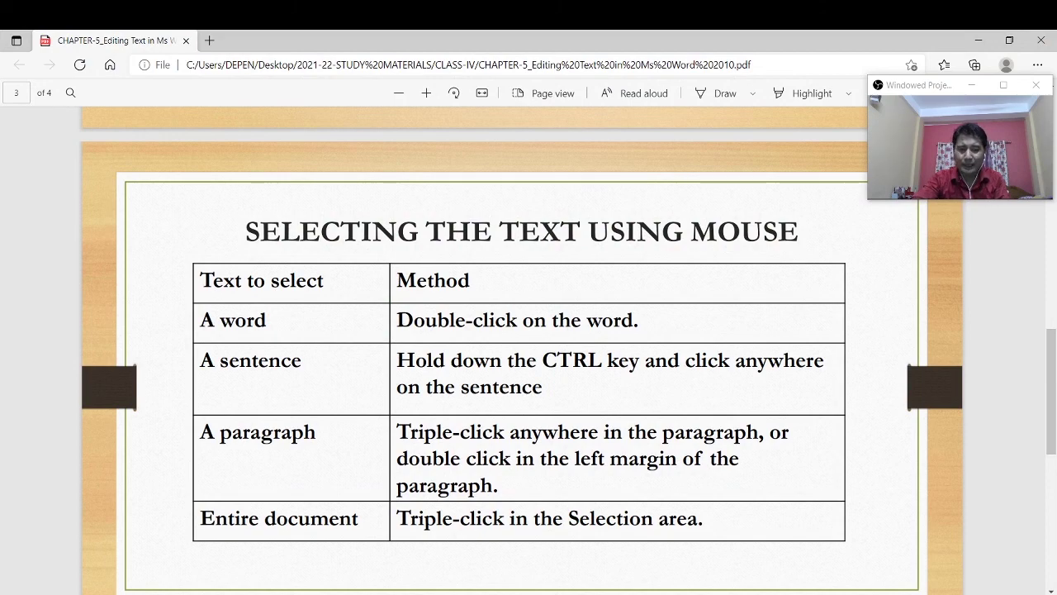
Switch from the Edge PDF back to the Ch-5_Demo document in Word
key(alt+Tab)
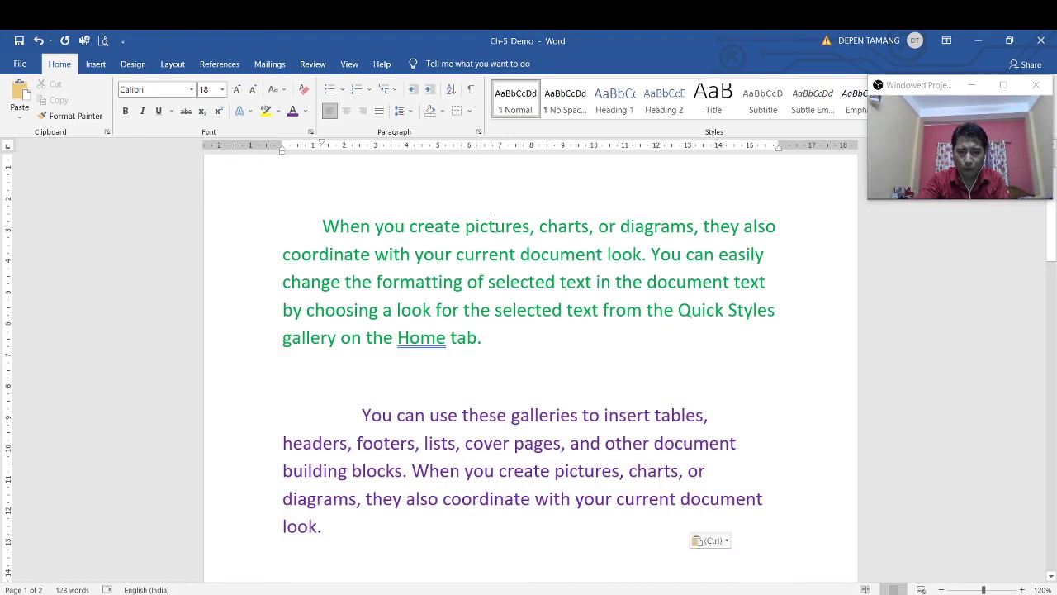
Select the words 'pictures' and 'building' by double-clicking, then return to the PDF table
double_click(493, 227)
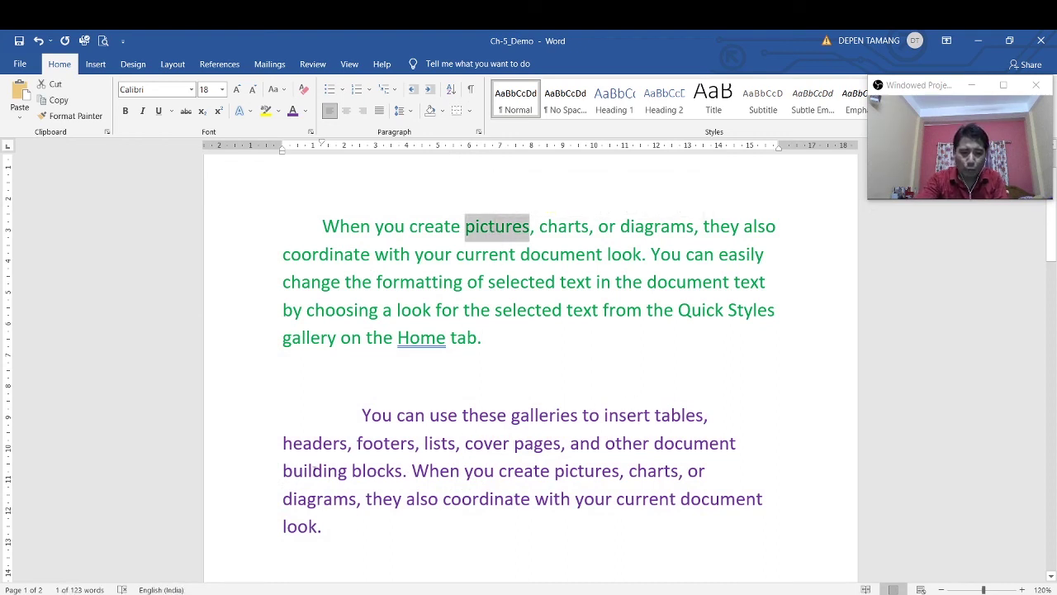
double_click(310, 472)
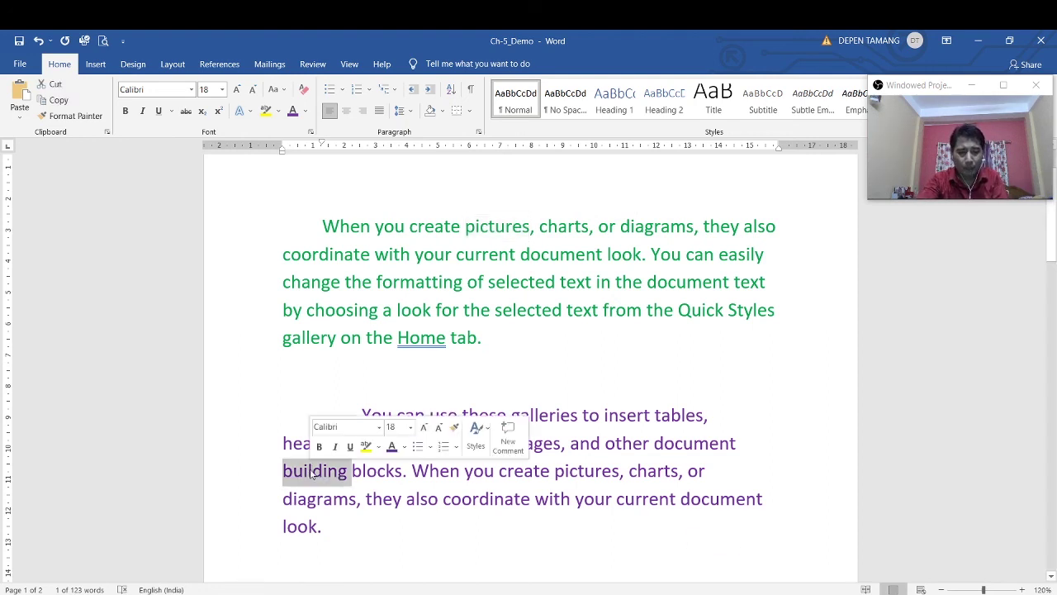
click(419, 564)
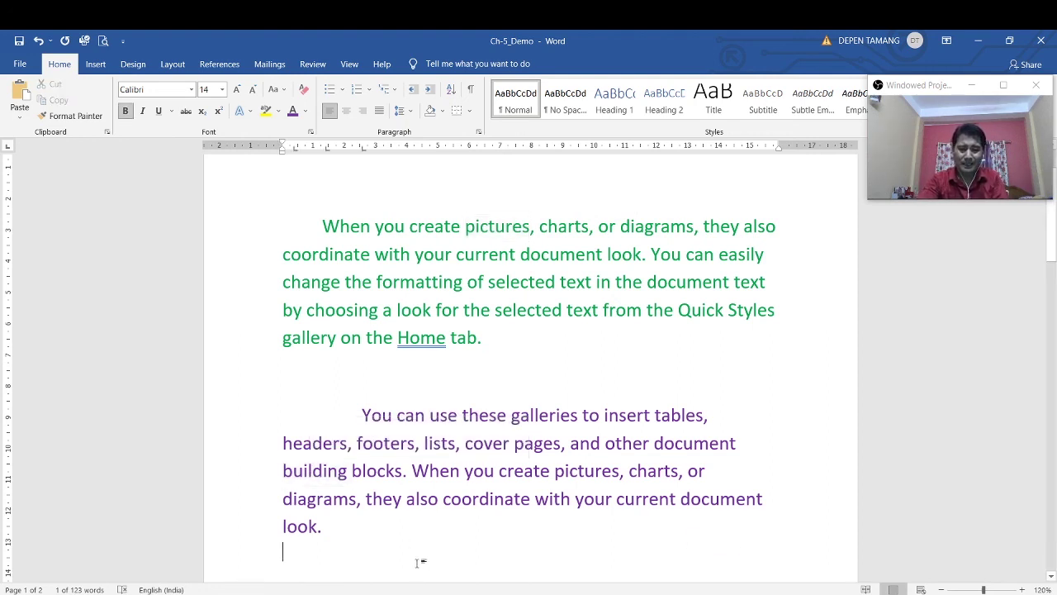
key(alt+Tab)
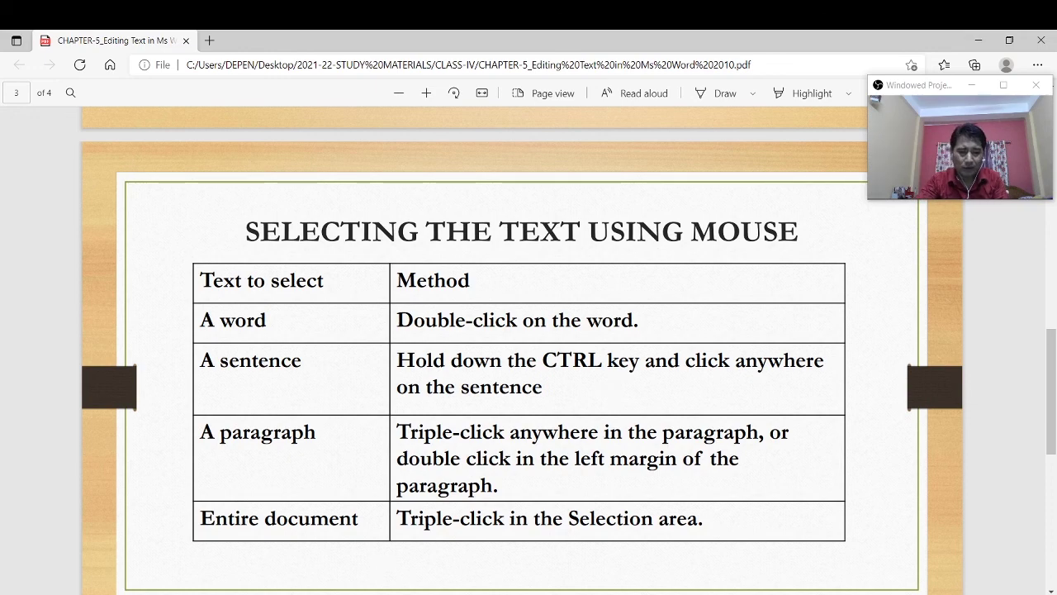
click(369, 592)
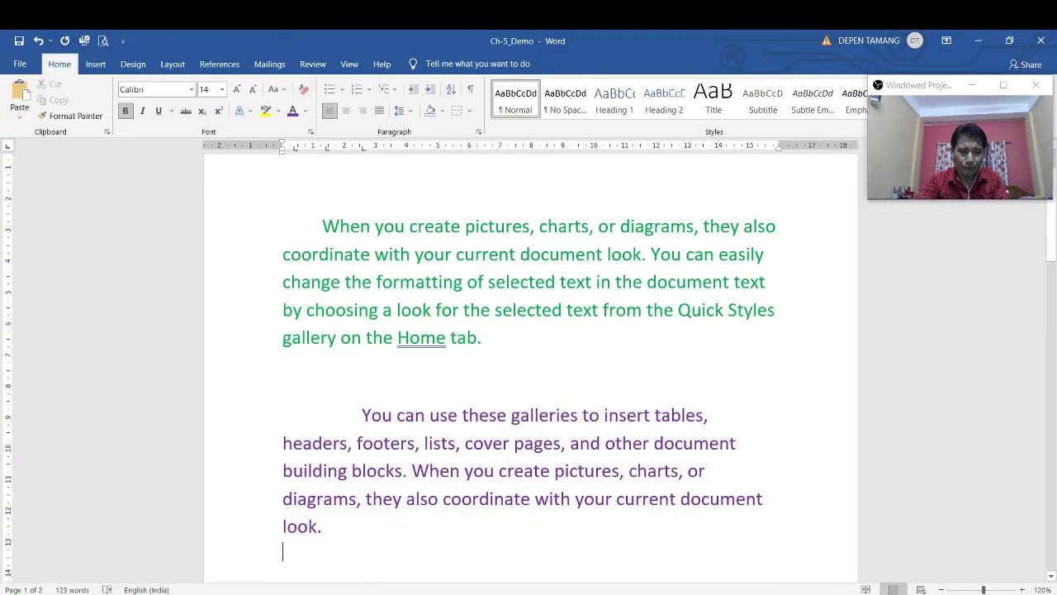
click(528, 350)
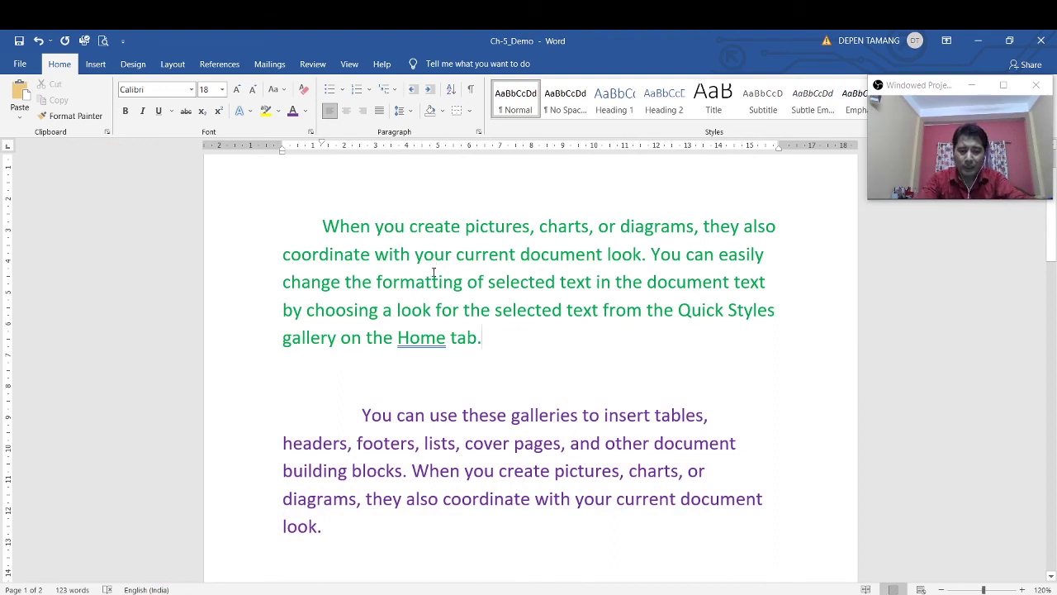
ctrl+click(442, 225)
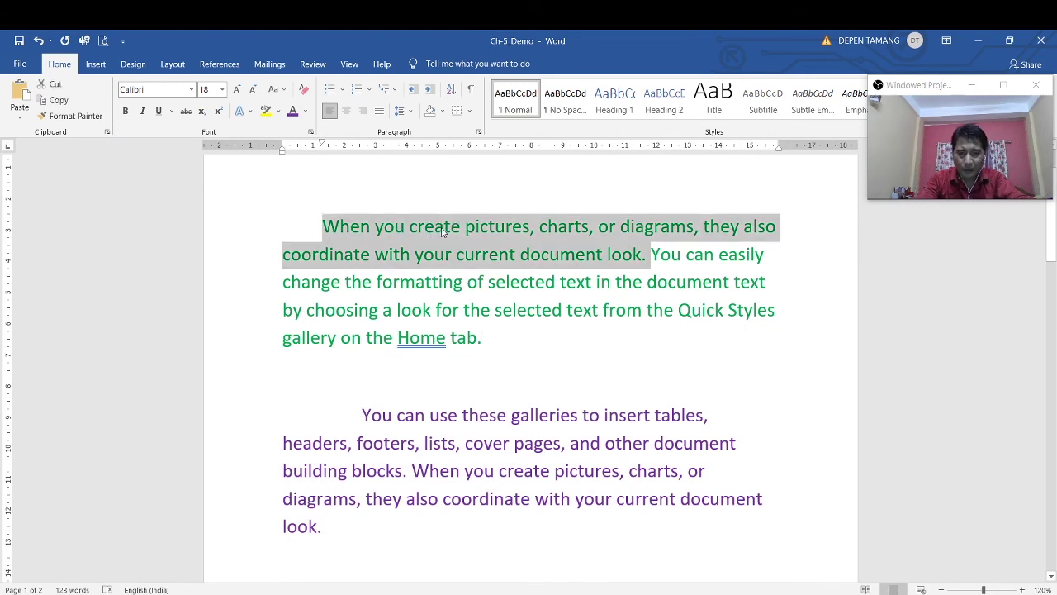
click(580, 375)
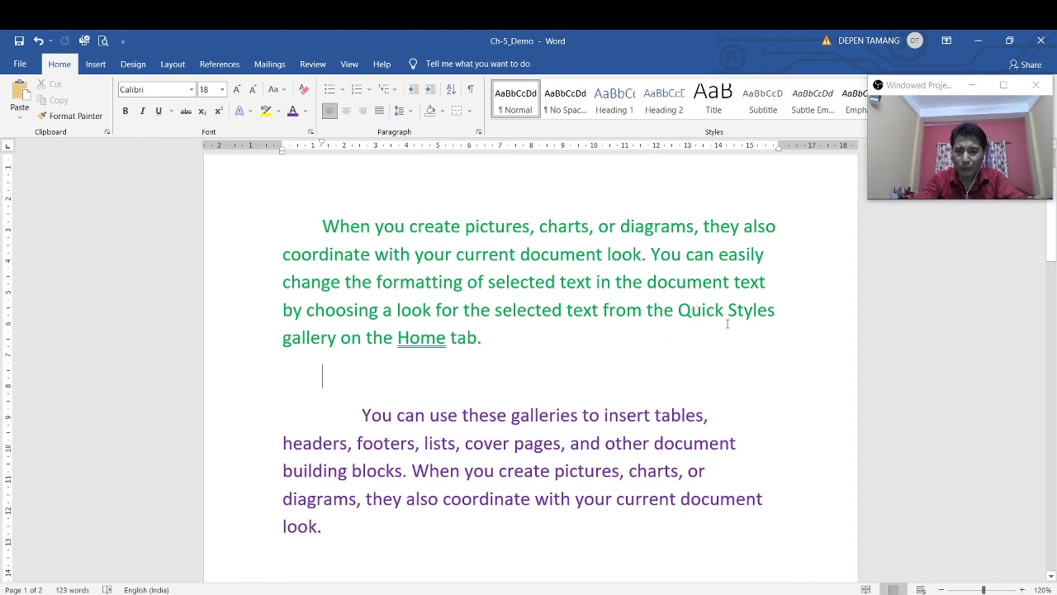
ctrl+click(677, 284)
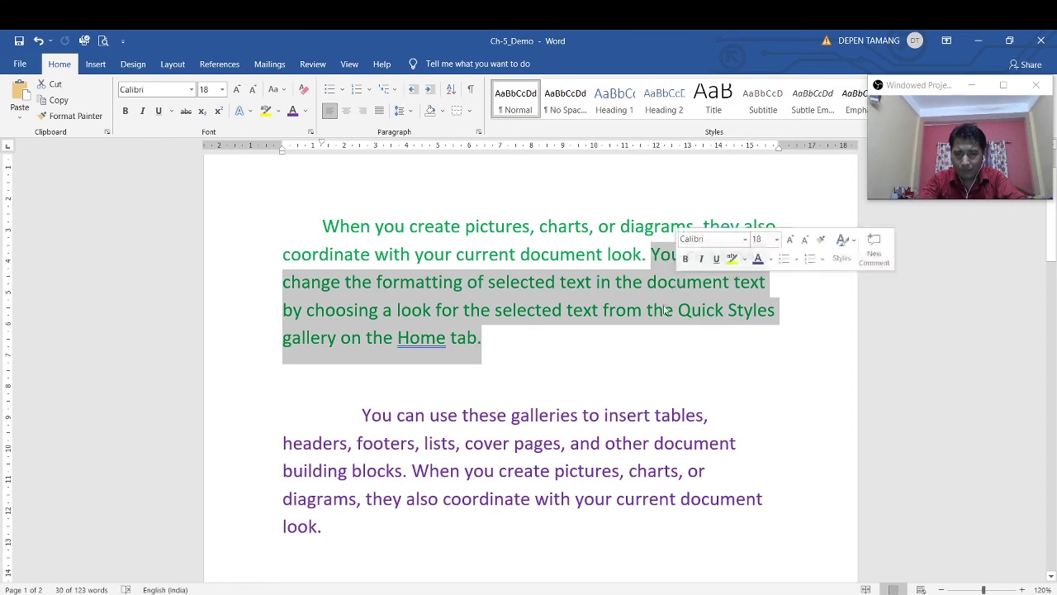
click(597, 360)
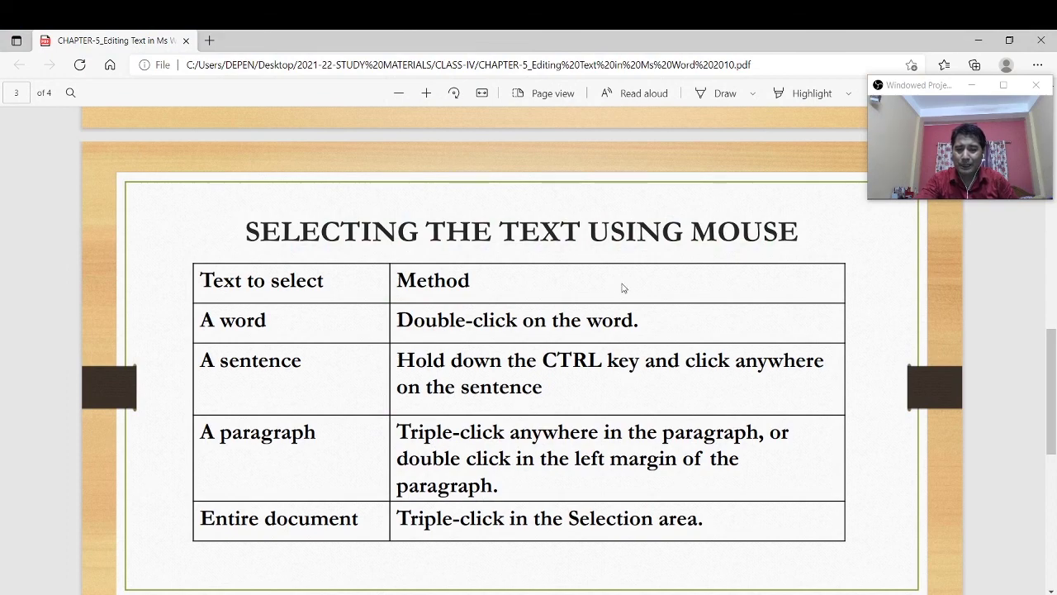
Back in Word, select the whole green paragraph by dragging, twice
key(alt+Tab)
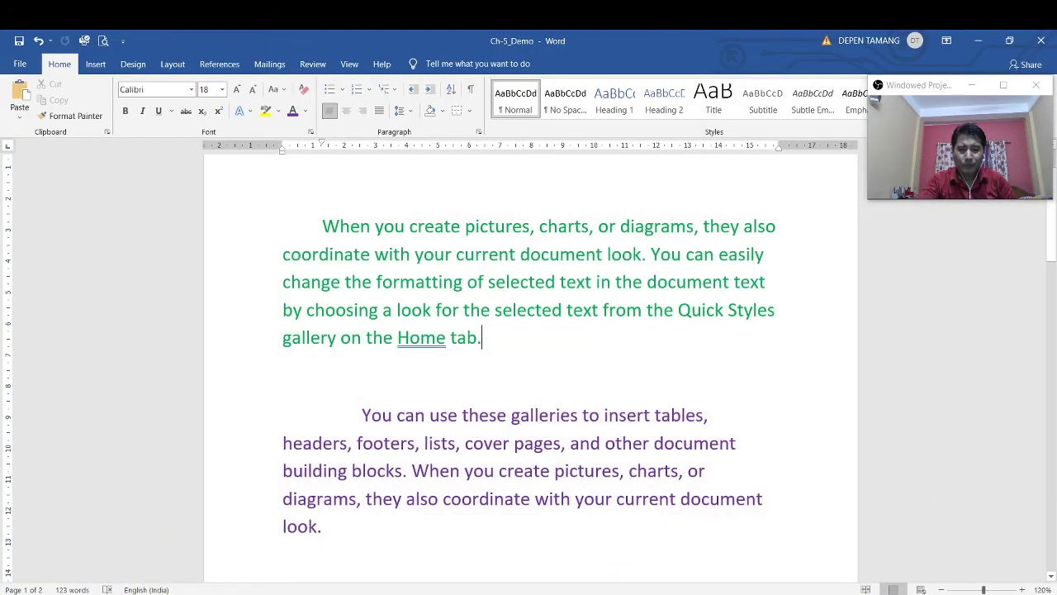
drag(323, 228, 486, 343)
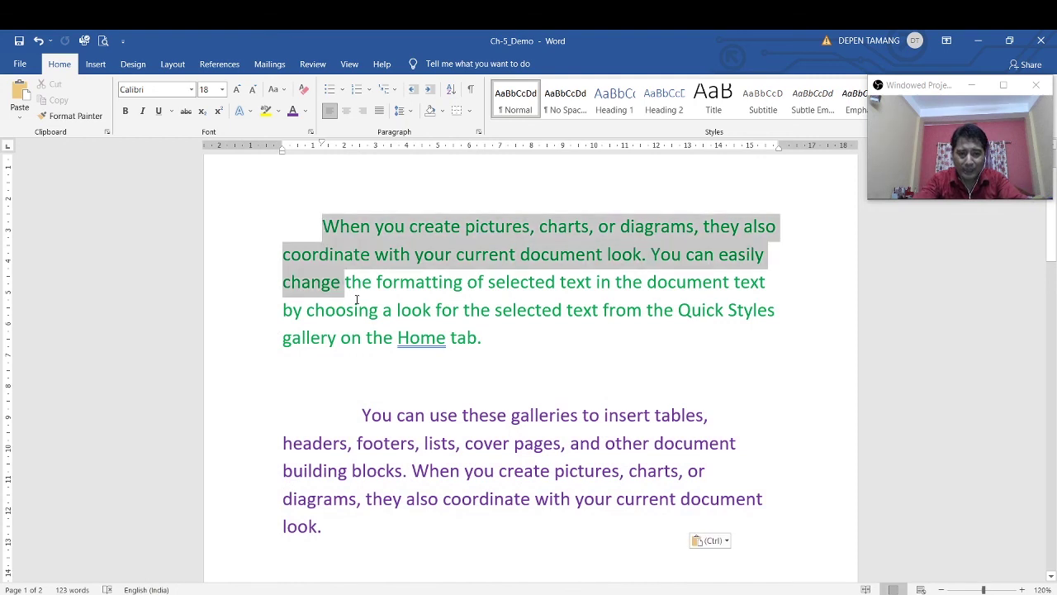
click(512, 357)
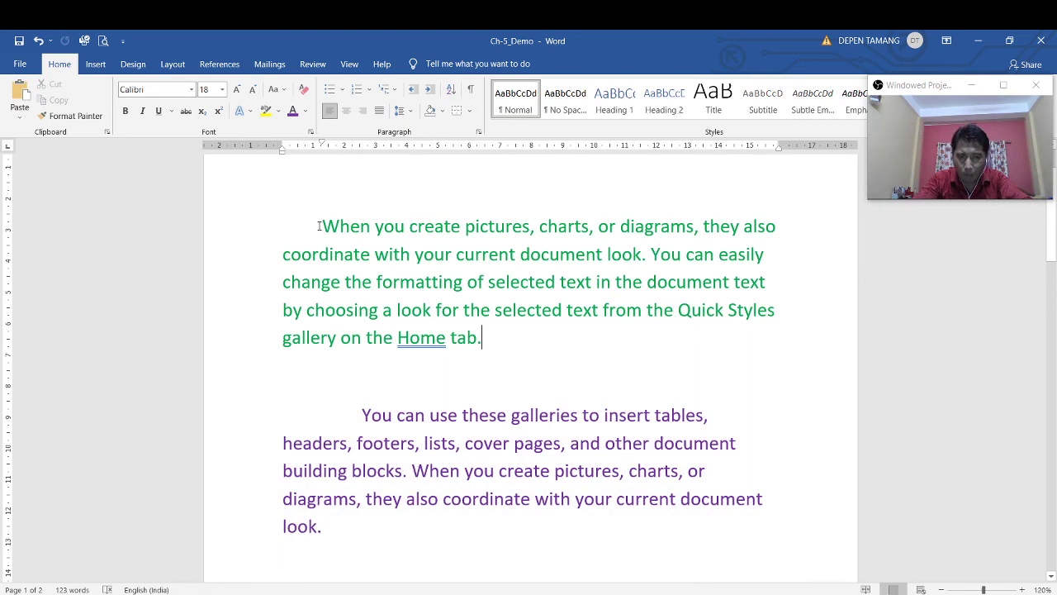
mouse_move(319, 226)
mouse_down()
mouse_move(465, 341)
mouse_move(484, 339)
mouse_up()
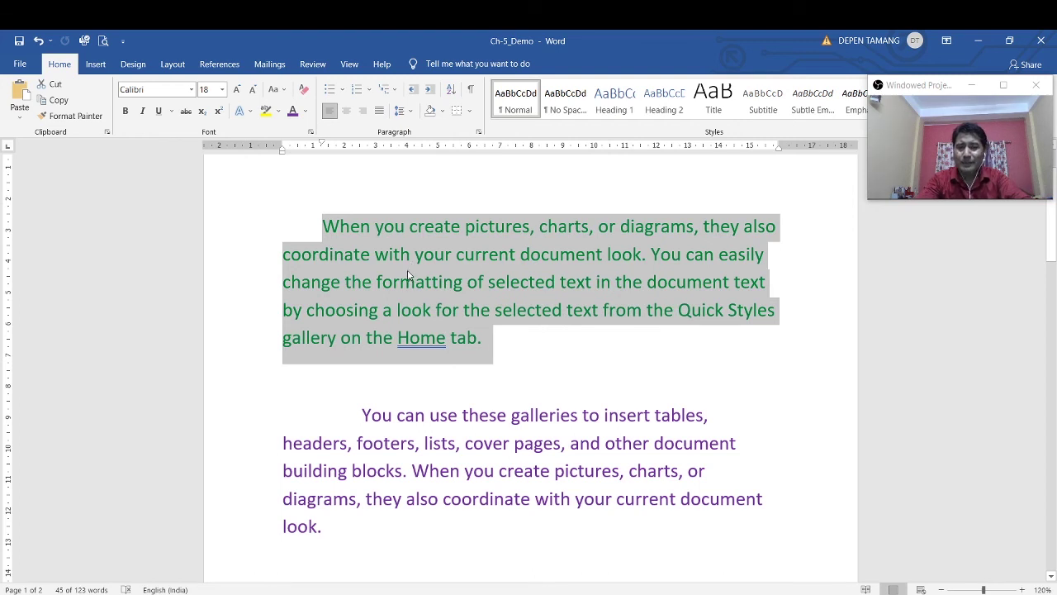
click(407, 273)
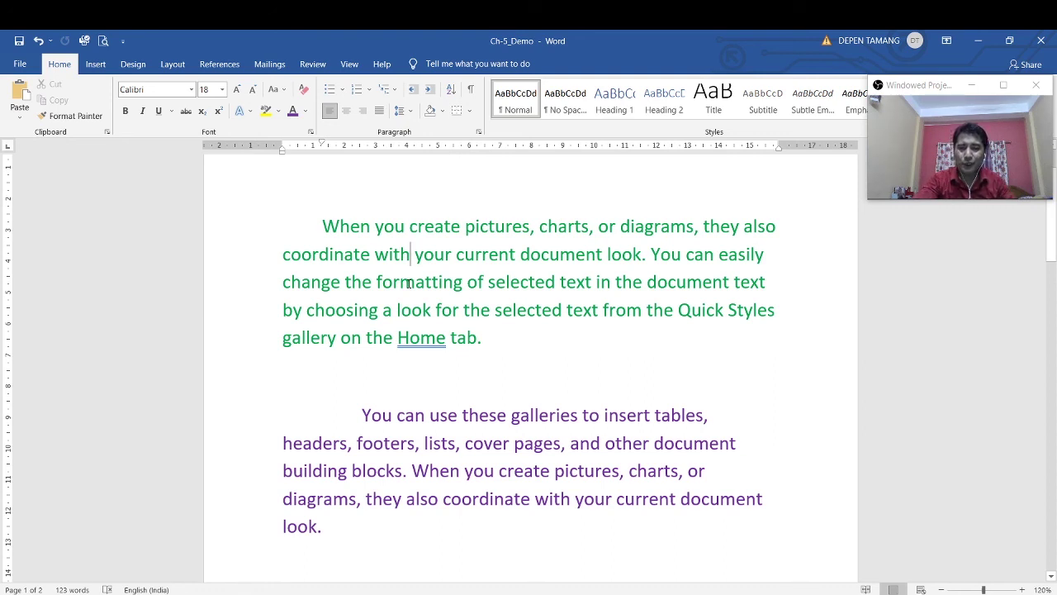
Triple-click to select the green paragraph, then the purple one, and switch to the PDF
triple_click(408, 283)
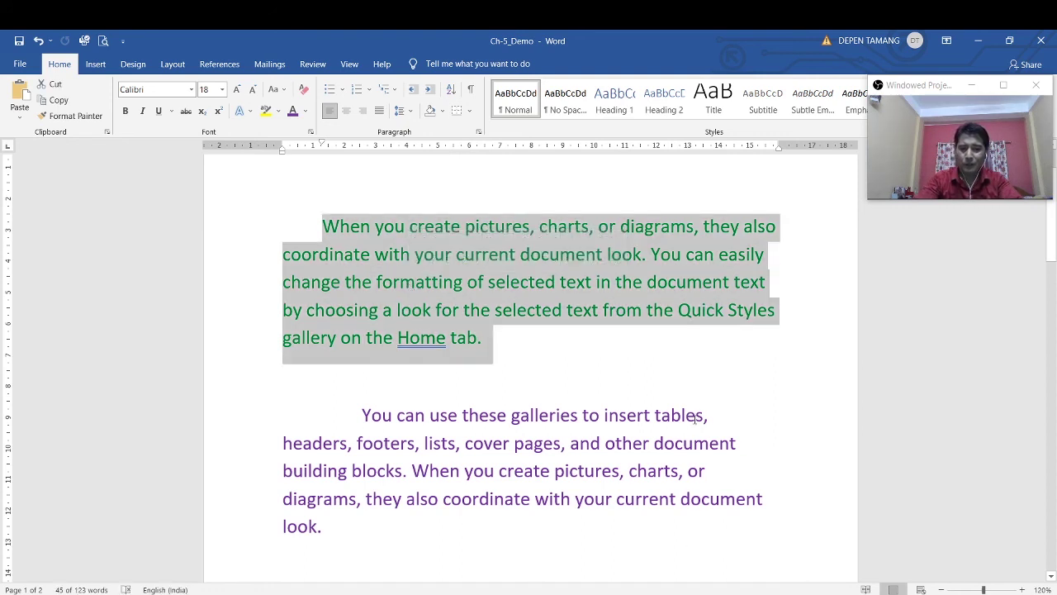
scroll(570, 391, down, 3)
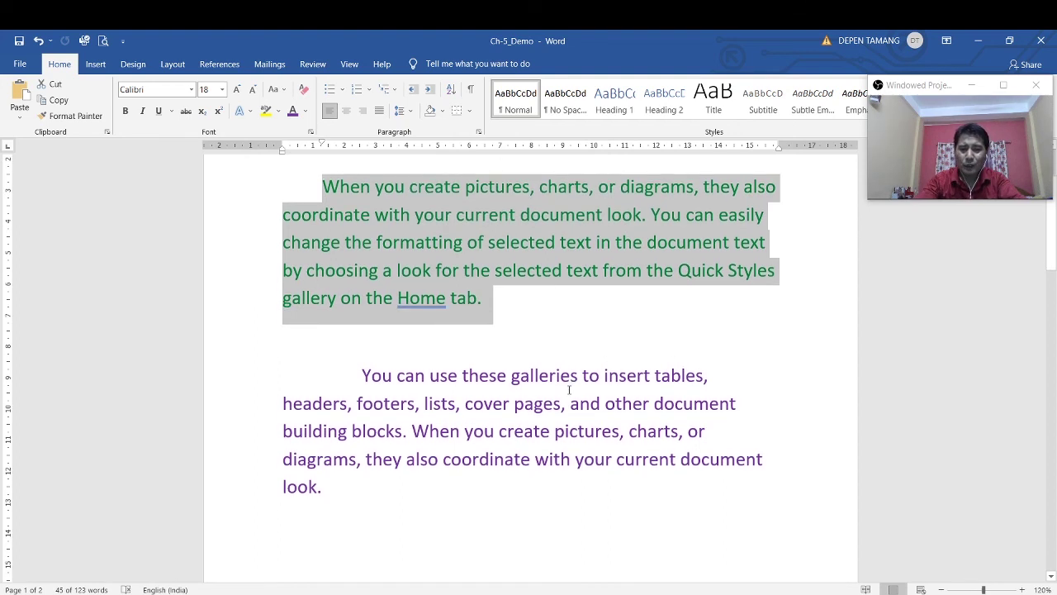
click(450, 352)
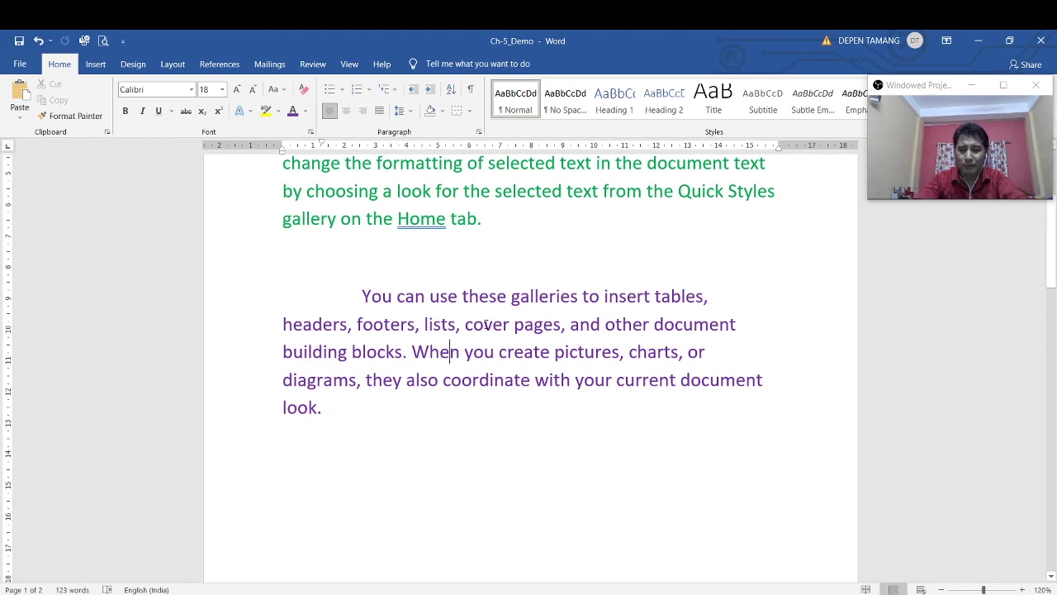
triple_click(487, 324)
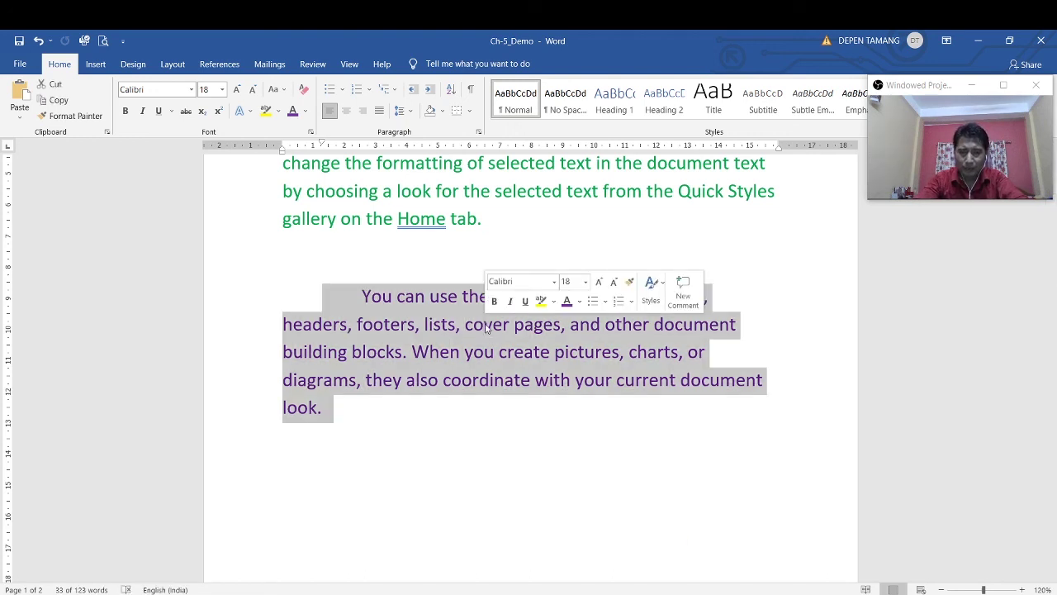
click(486, 455)
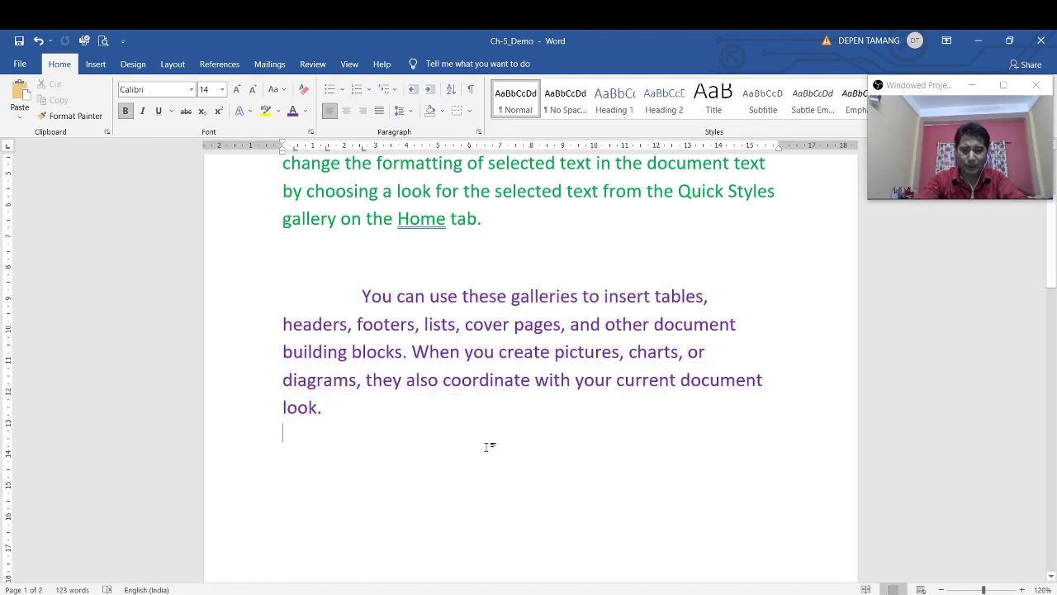
key(alt+Tab)
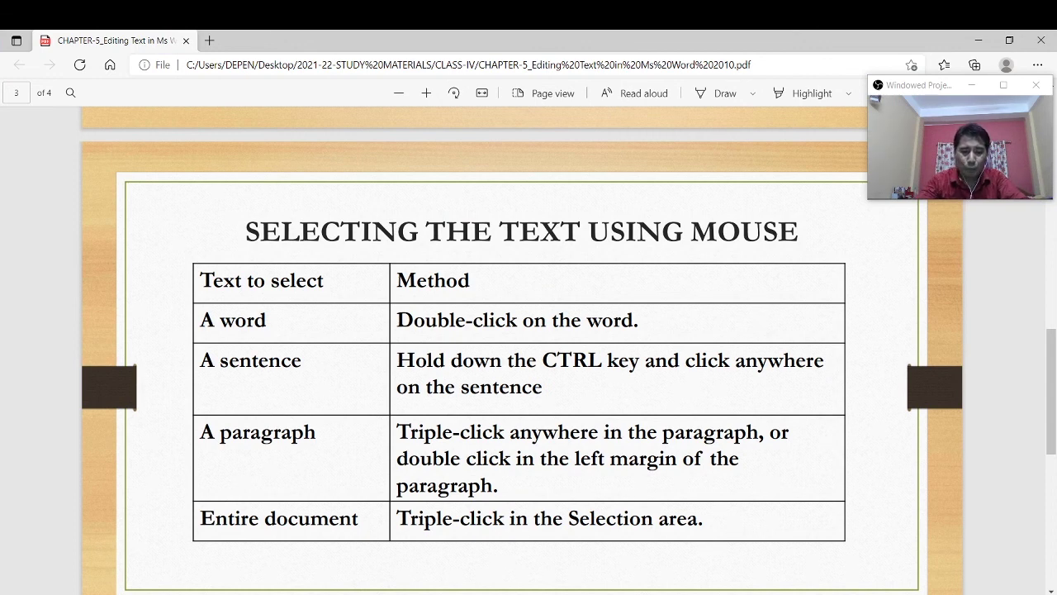
Return to the Ch-5_Demo document and scroll through its contents
key(alt+Tab)
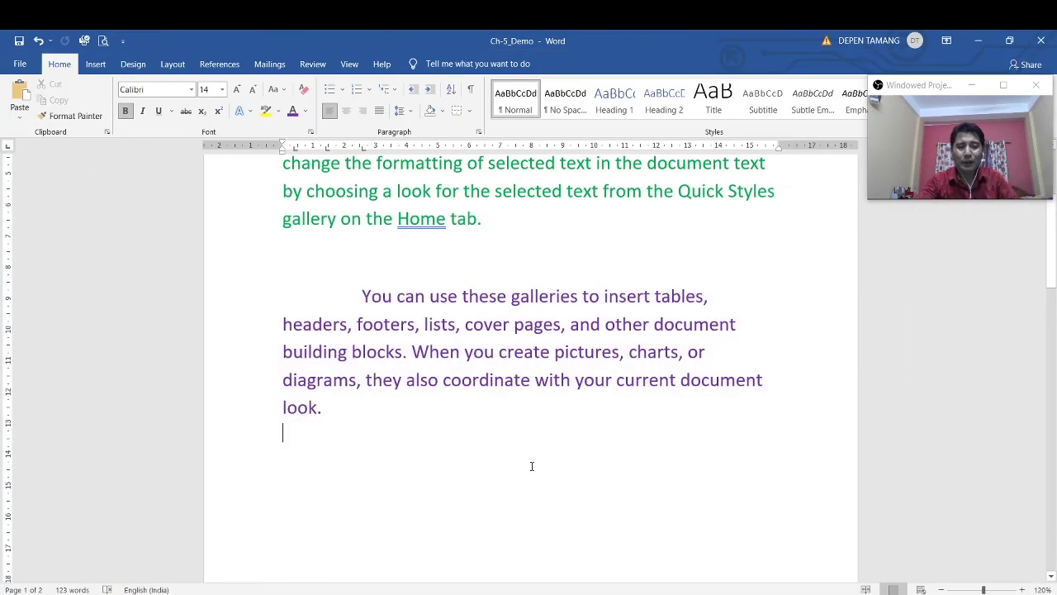
scroll(531, 469, up, 3)
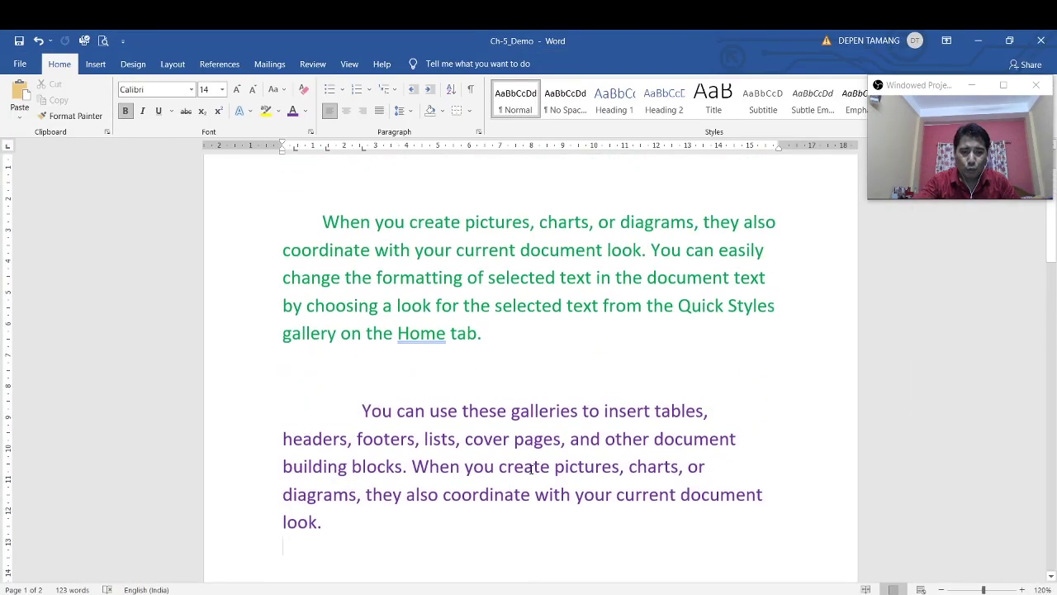
scroll(531, 469, down, 5)
scroll(531, 469, down, 2)
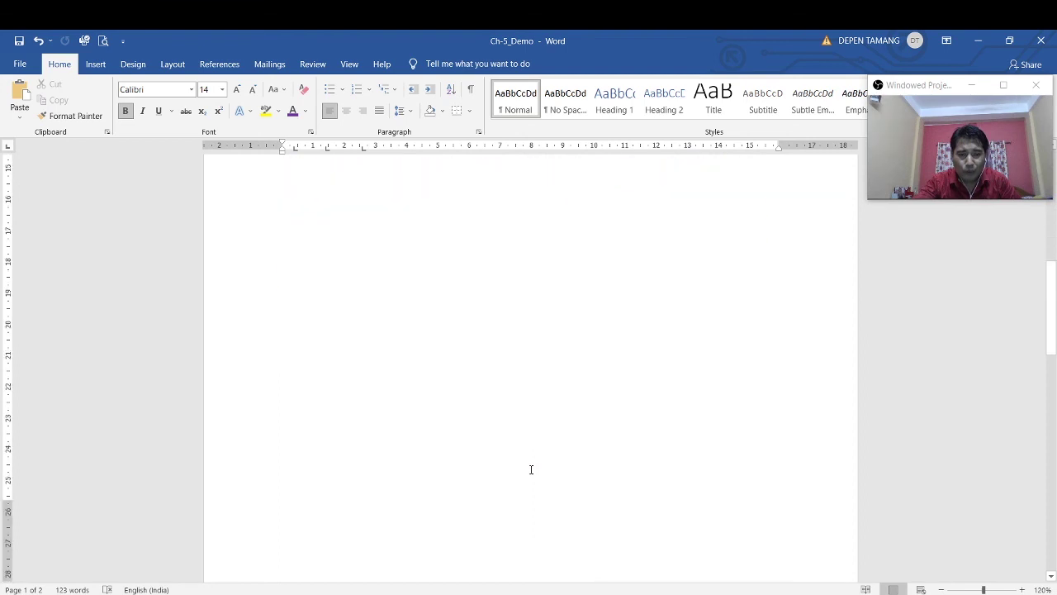
scroll(531, 469, down, 2)
scroll(531, 469, down, 2)
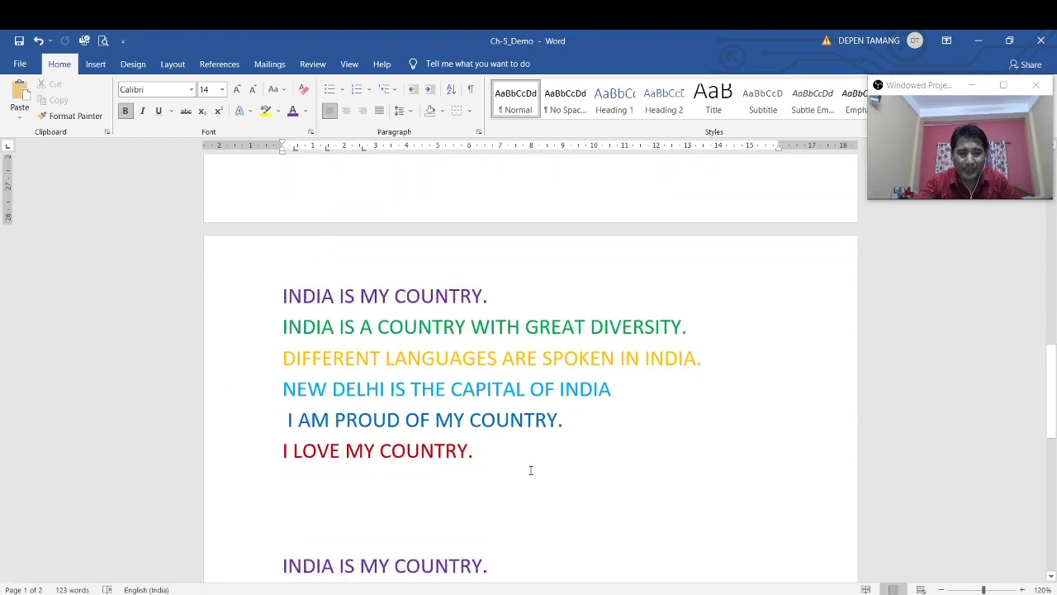
scroll(531, 470, up, 2)
scroll(532, 470, up, 3)
scroll(531, 470, up, 4)
scroll(531, 470, up, 3)
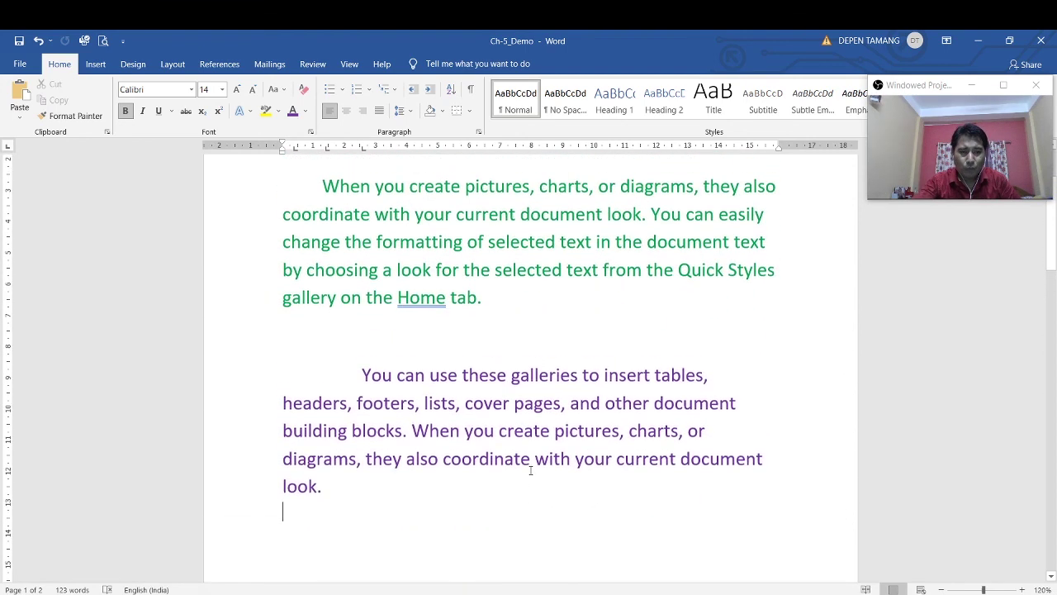
scroll(529, 413, up, 2)
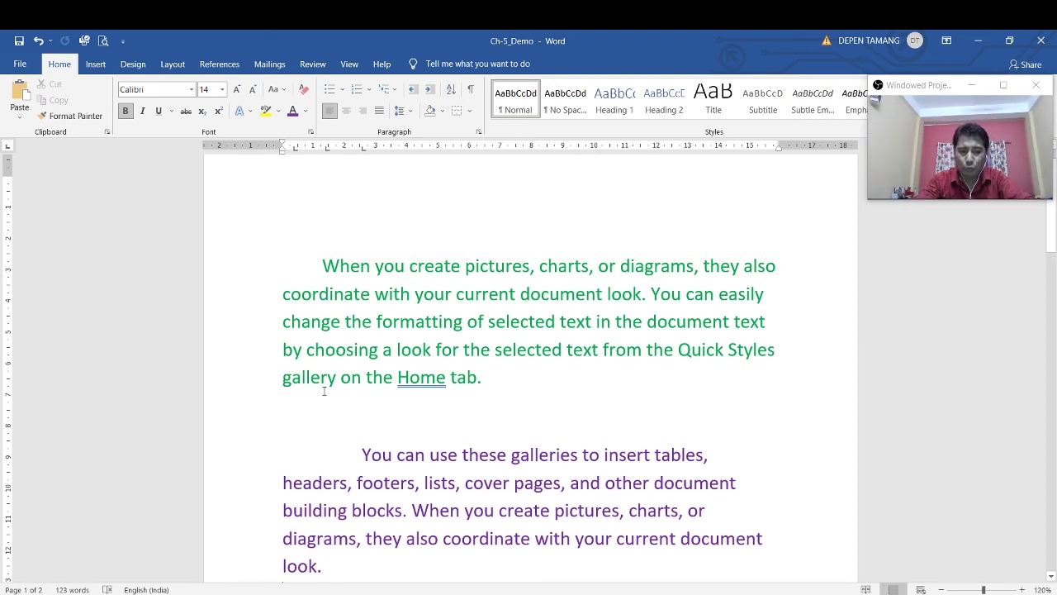
Select the entire document with a triple-click, scroll through it, then clear the selection
triple_click(233, 396)
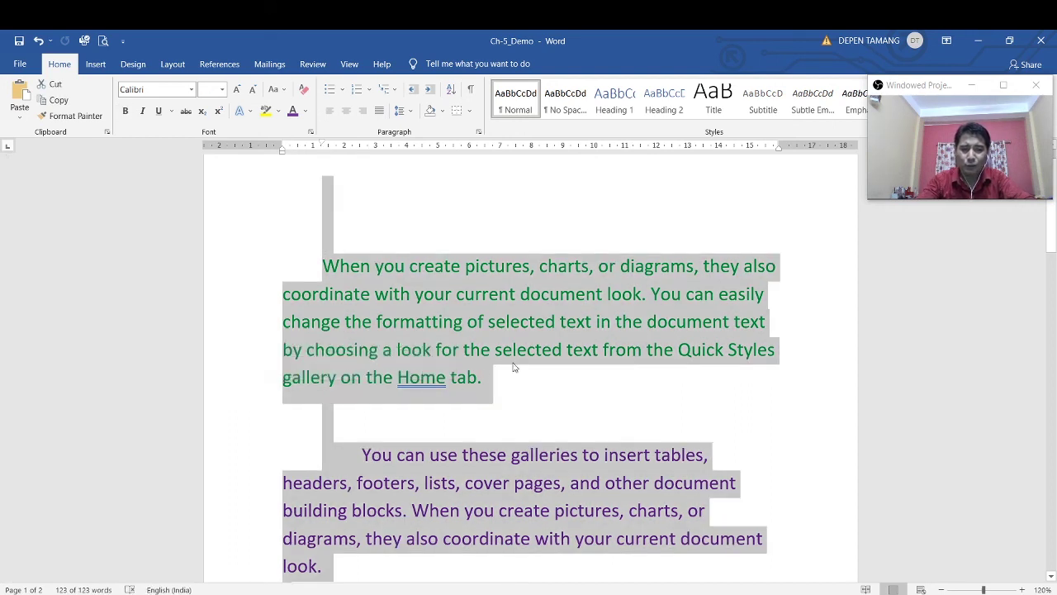
scroll(644, 353, down, 3)
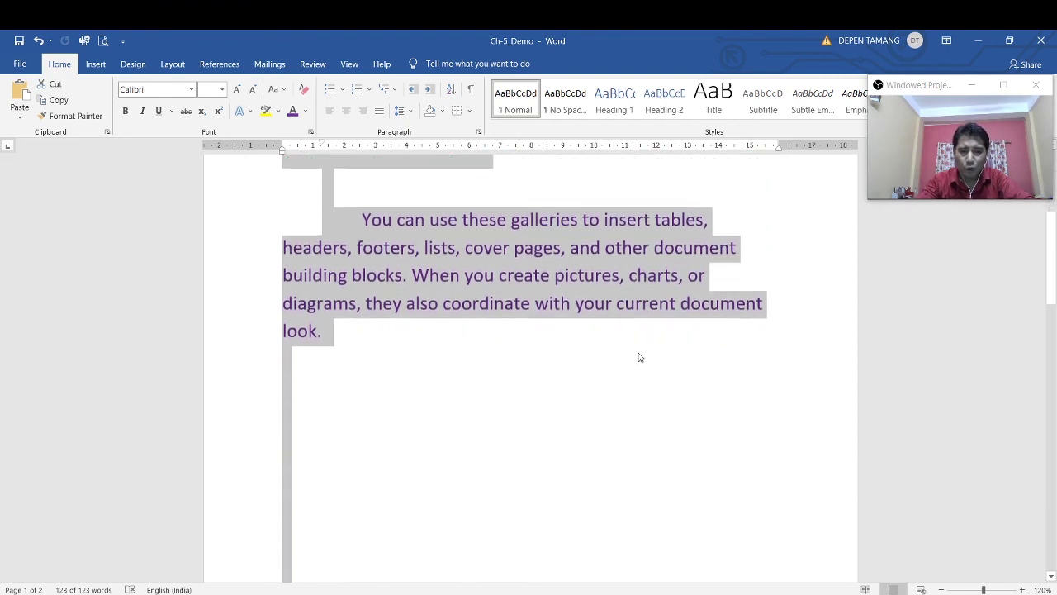
scroll(638, 357, down, 1)
scroll(637, 358, down, 2)
scroll(637, 358, down, 3)
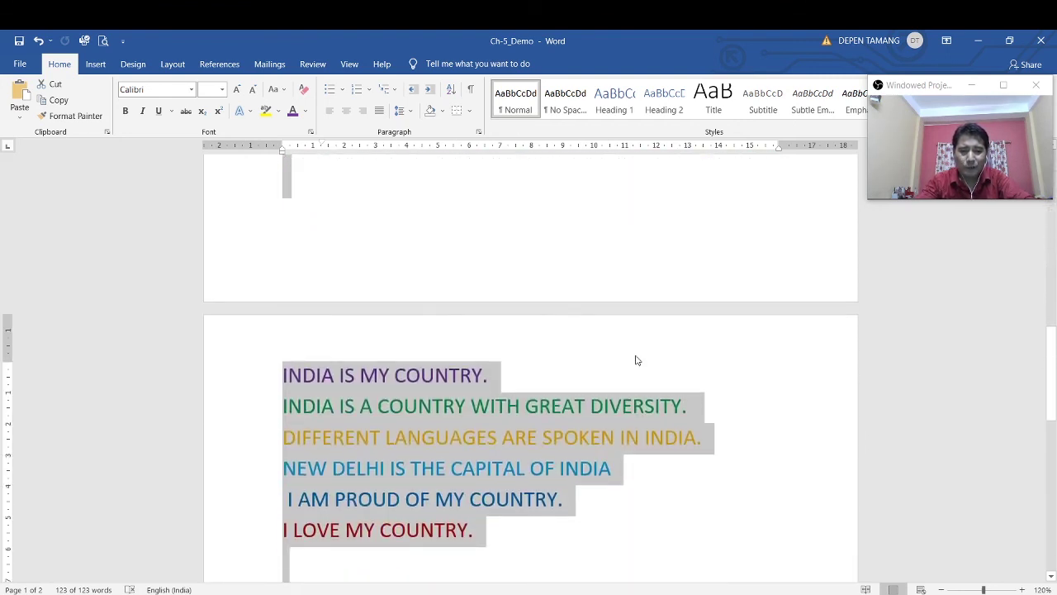
scroll(475, 499, down, 1)
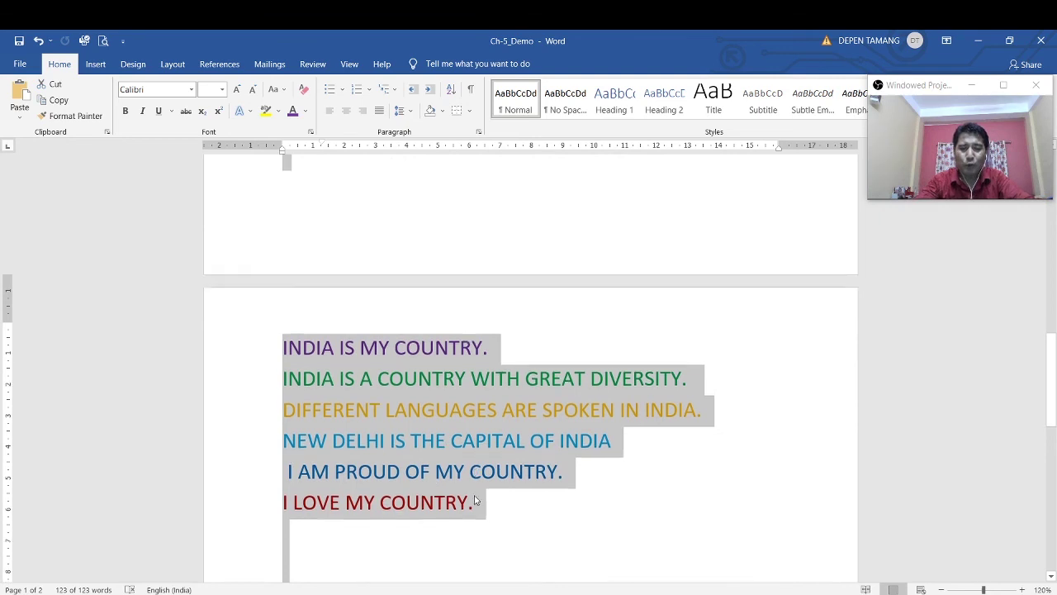
scroll(475, 500, down, 1)
scroll(475, 500, up, 2)
scroll(475, 499, up, 2)
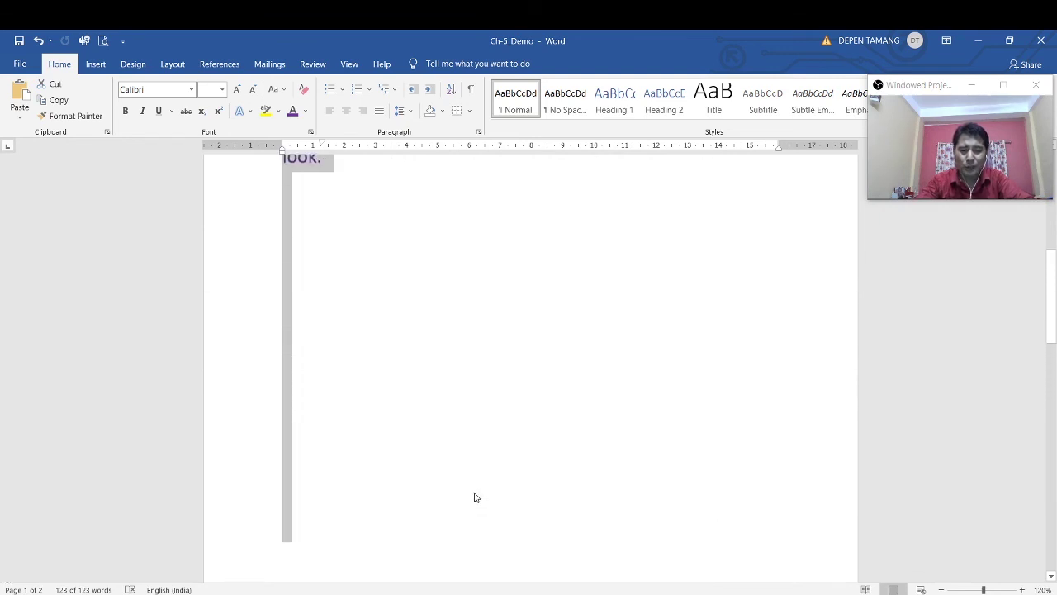
scroll(475, 498, up, 2)
scroll(476, 497, up, 3)
scroll(476, 496, up, 3)
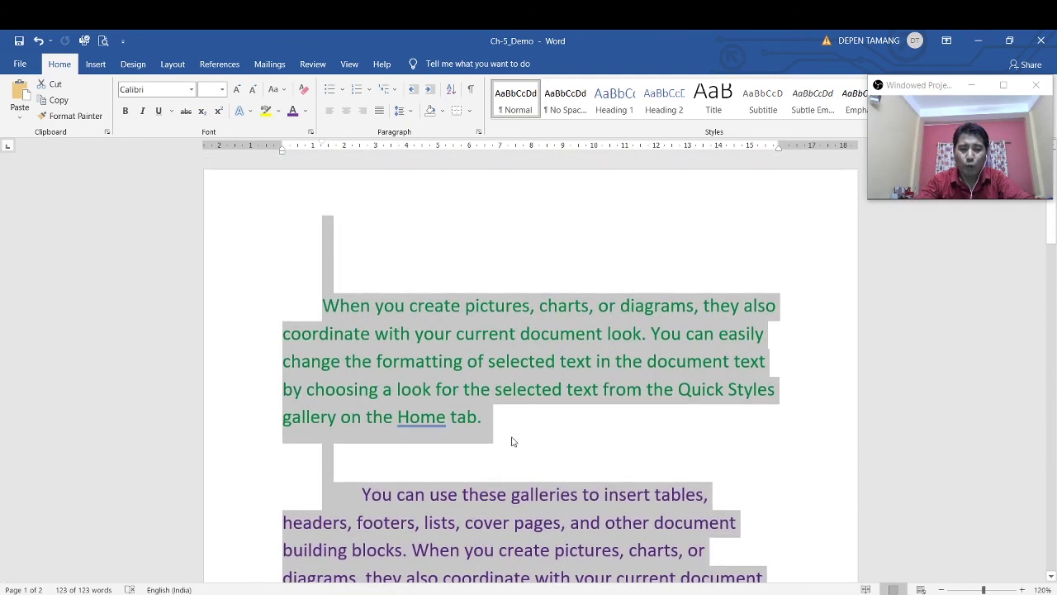
click(512, 406)
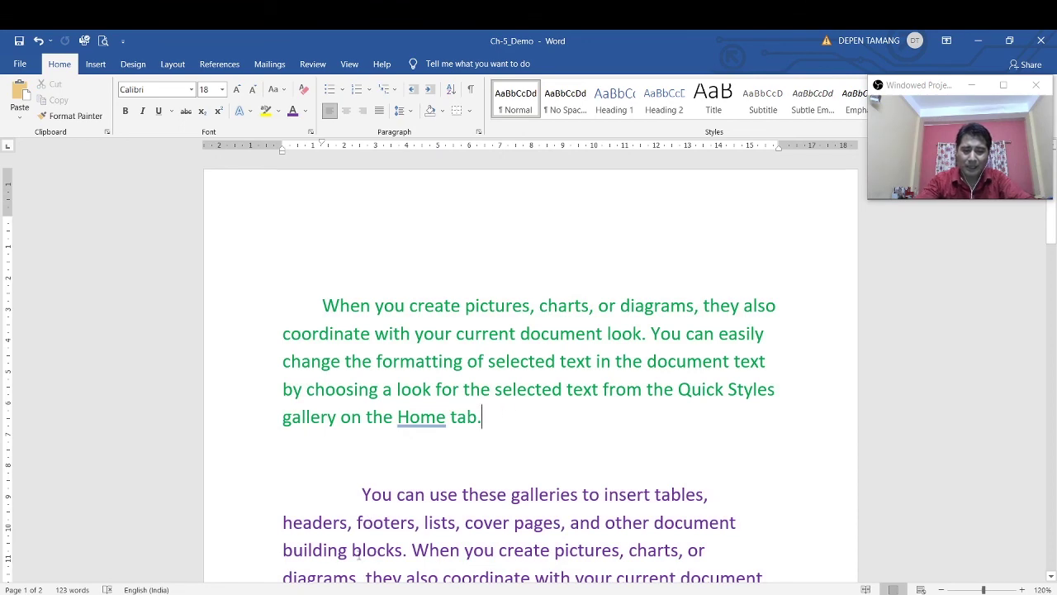
After checking the selection-methods PDF, undo the duplicated INDIA lines and place the cursor below the text
key(alt+Tab)
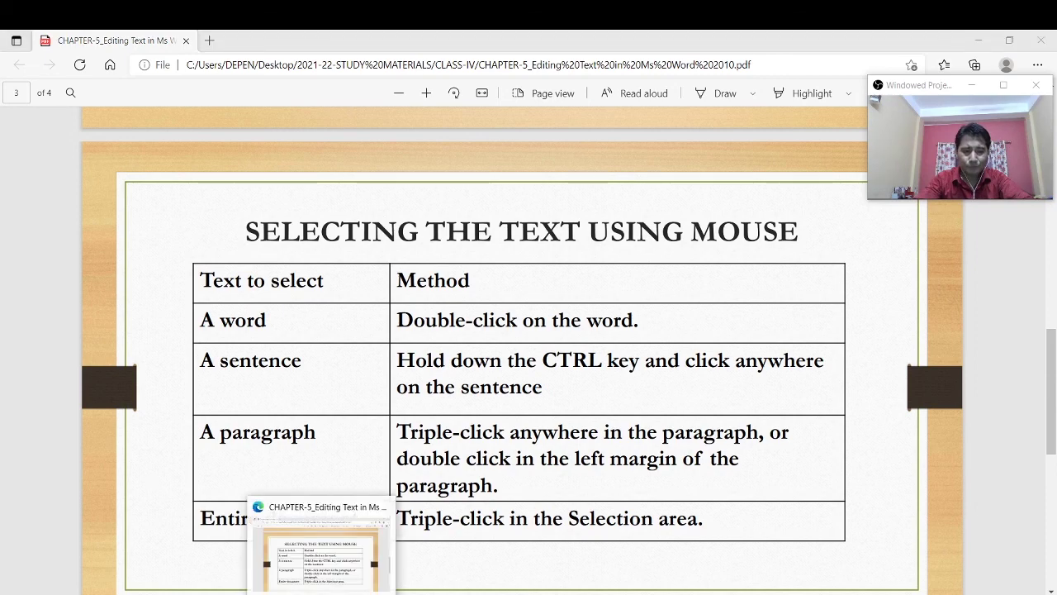
key(alt+Tab)
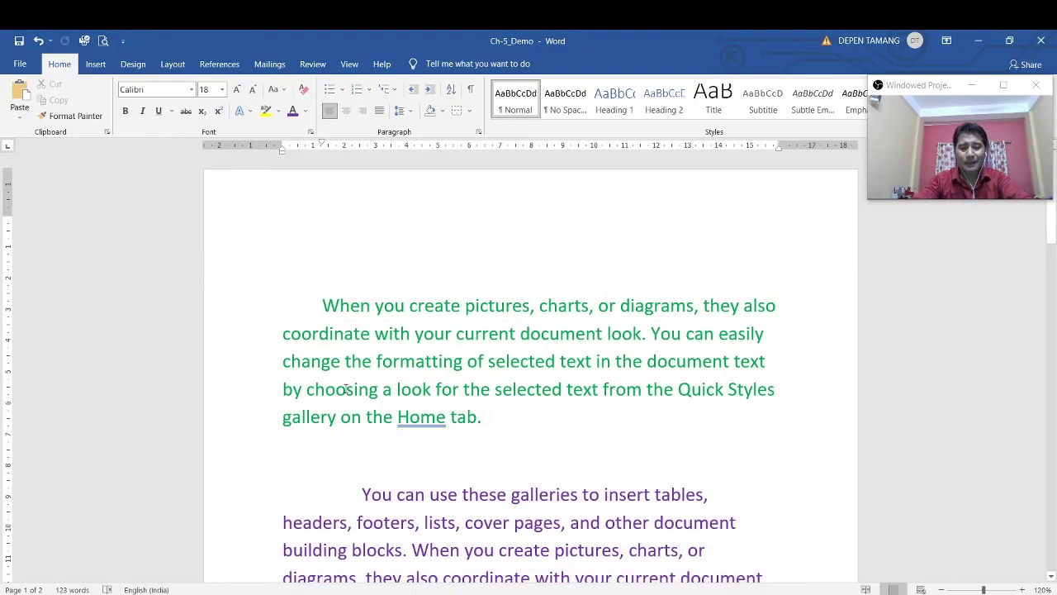
scroll(413, 470, down, 2)
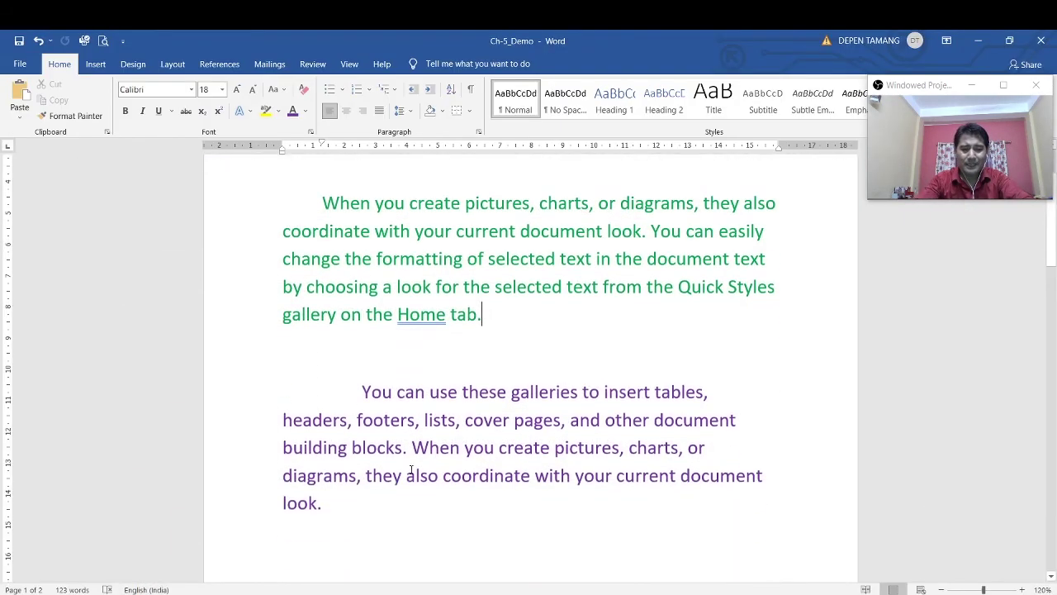
scroll(413, 470, down, 3)
scroll(413, 467, down, 5)
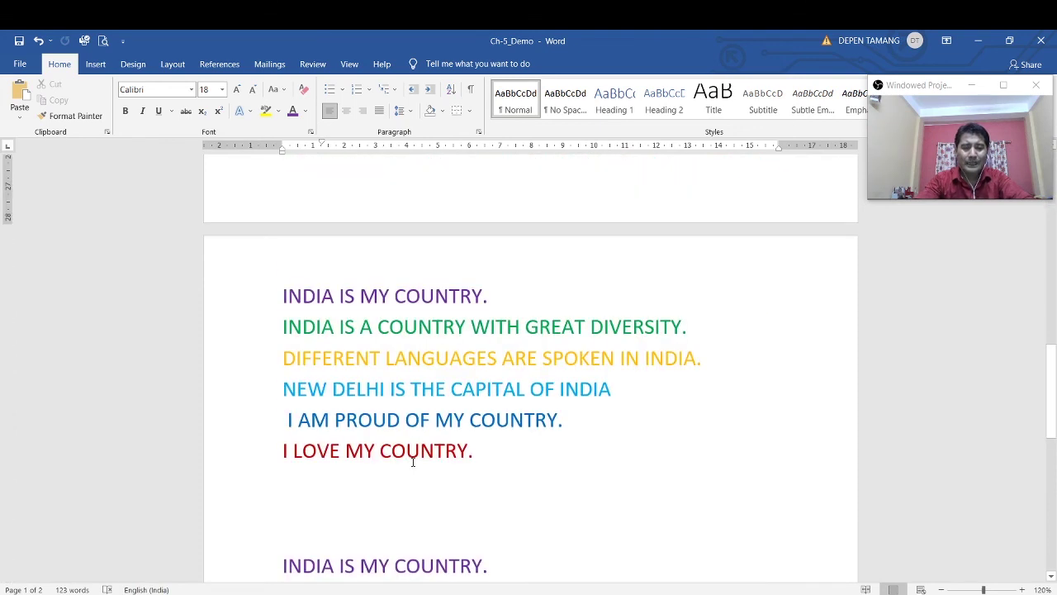
scroll(413, 463, down, 2)
scroll(382, 427, down, 3)
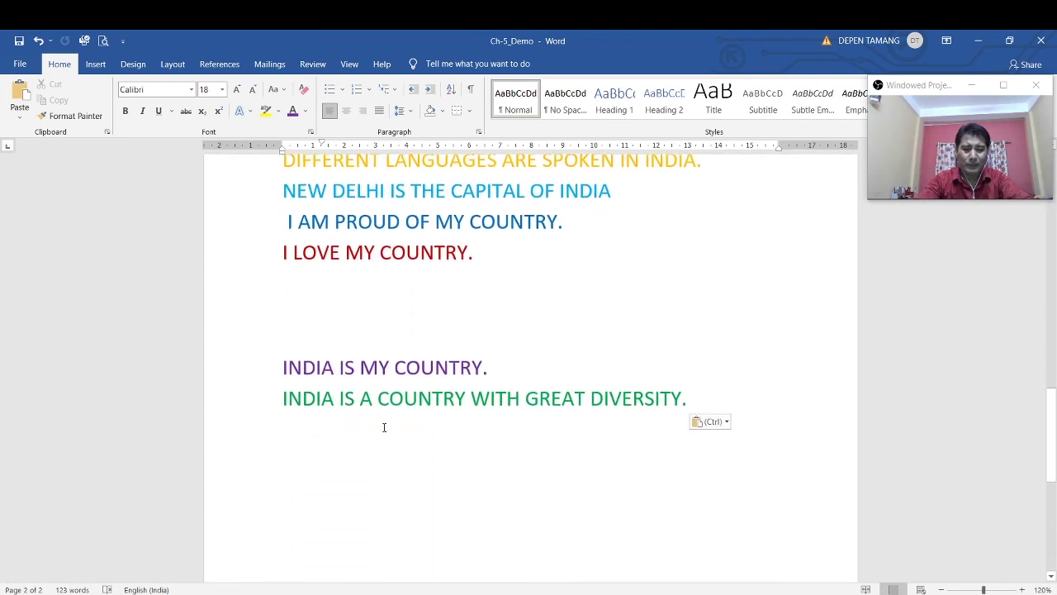
key(ctrl+z)
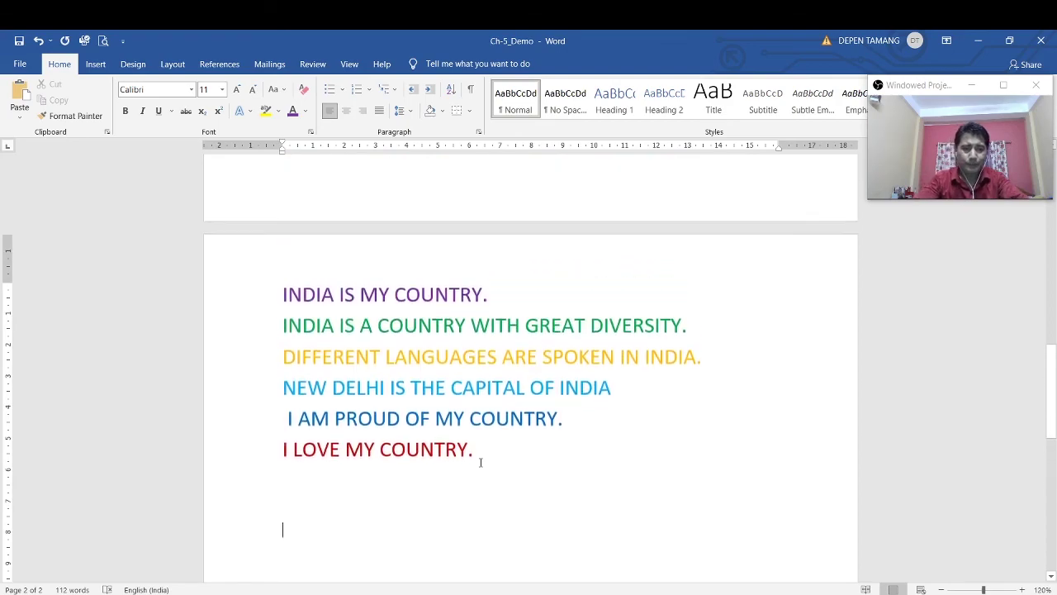
click(473, 488)
On PDF page 4, highlight the COPY & PASTE note, 'duplicate copy', and the original-location phrase, then return to Word
key(alt+Tab)
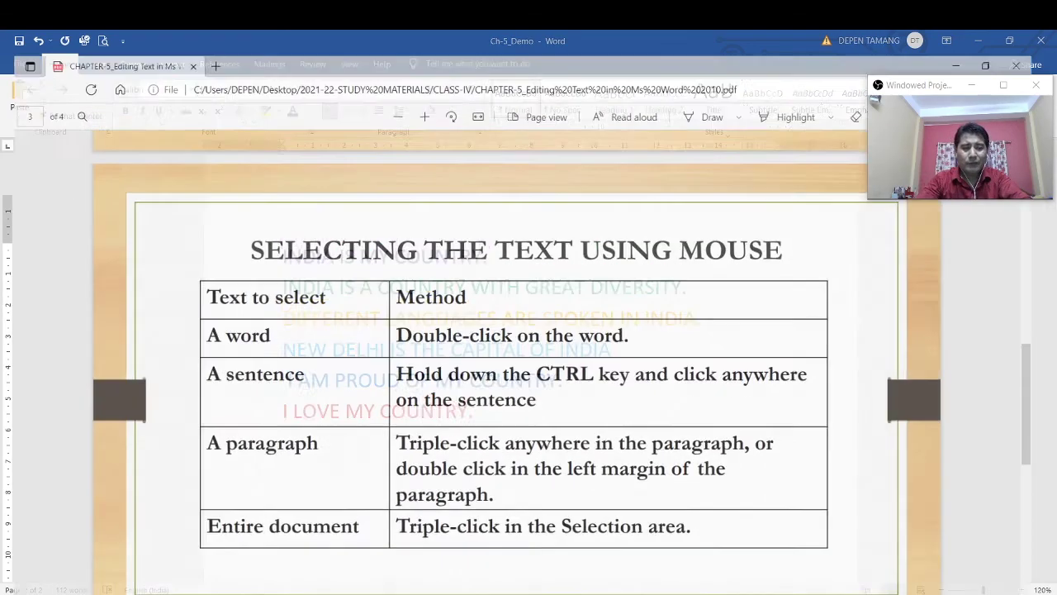
scroll(471, 406, down, 4)
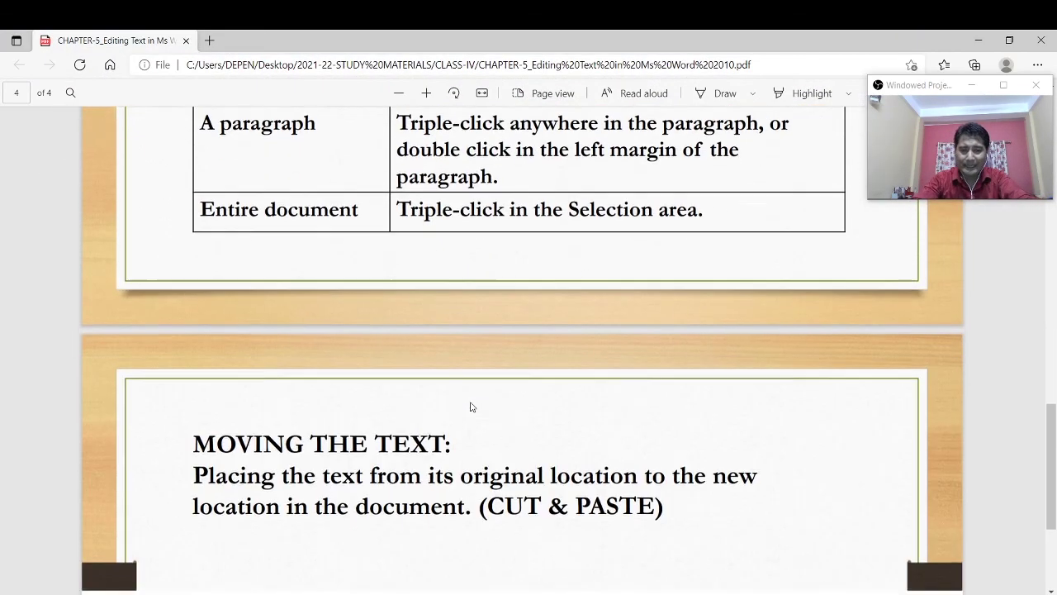
scroll(471, 406, down, 3)
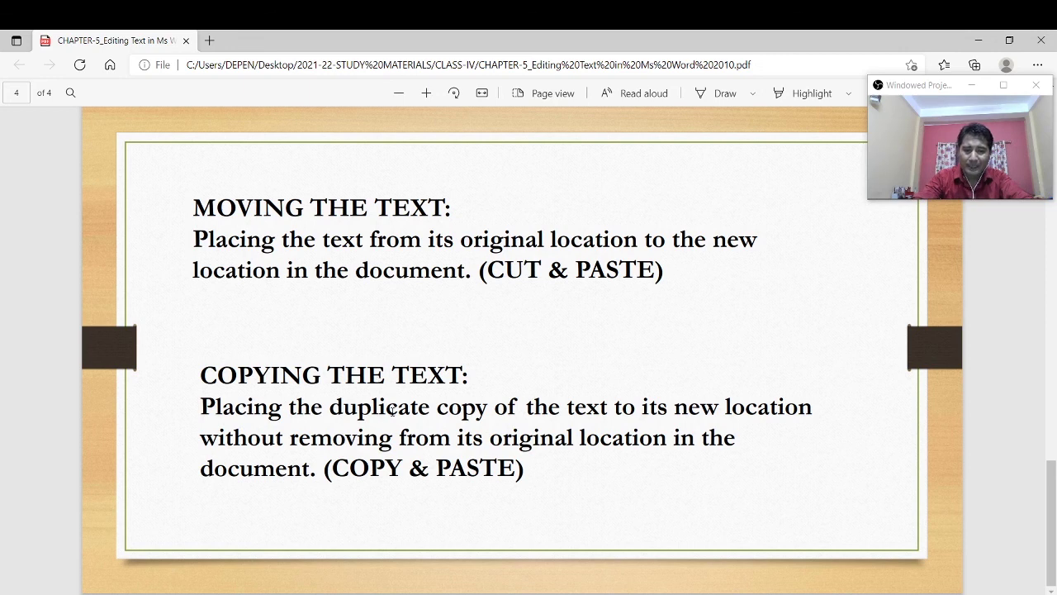
drag(319, 468, 517, 468)
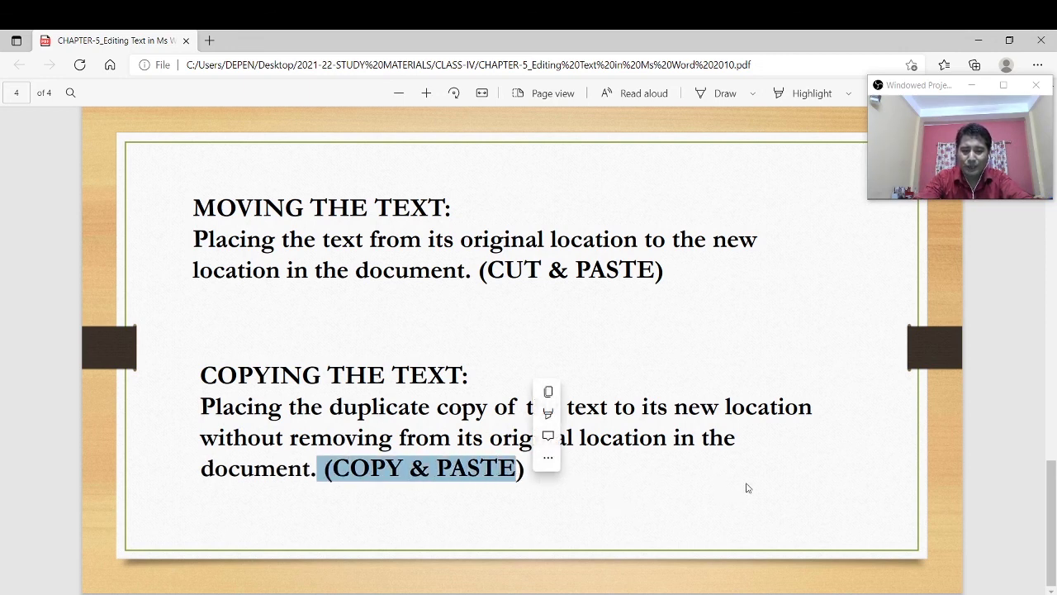
click(706, 511)
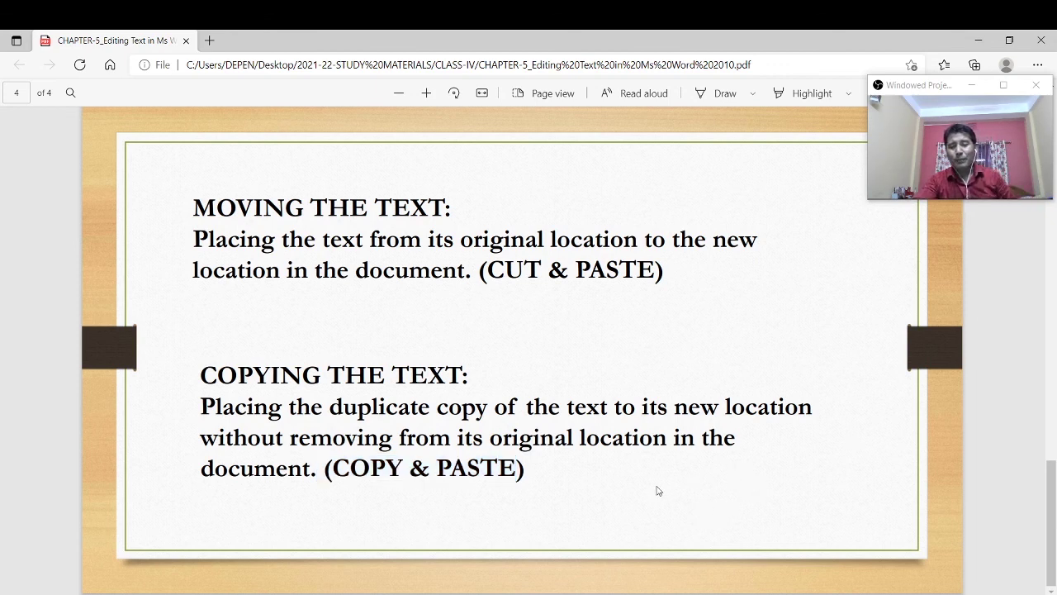
drag(330, 406, 488, 408)
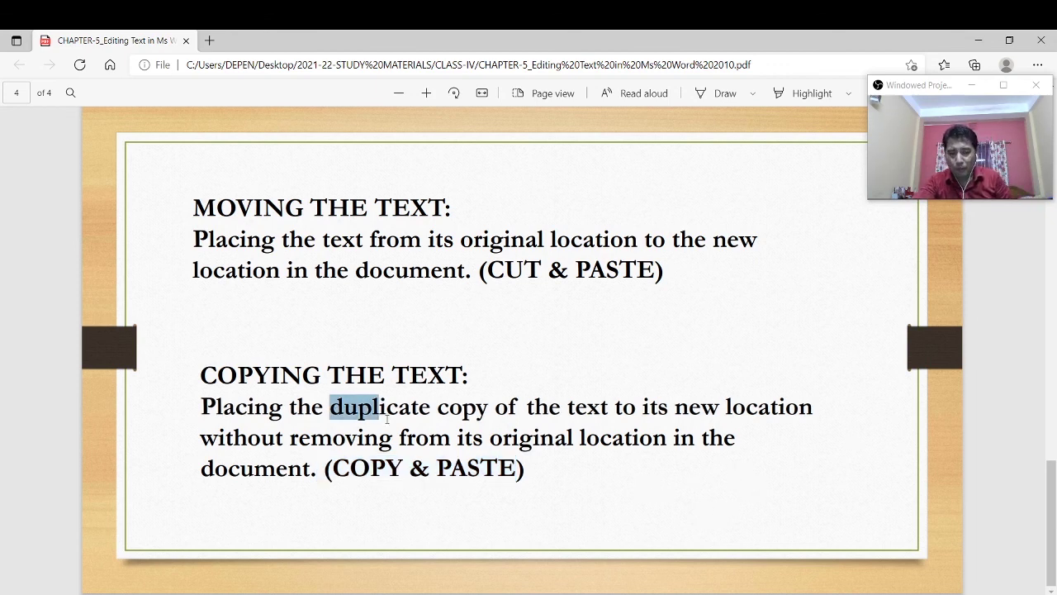
click(682, 518)
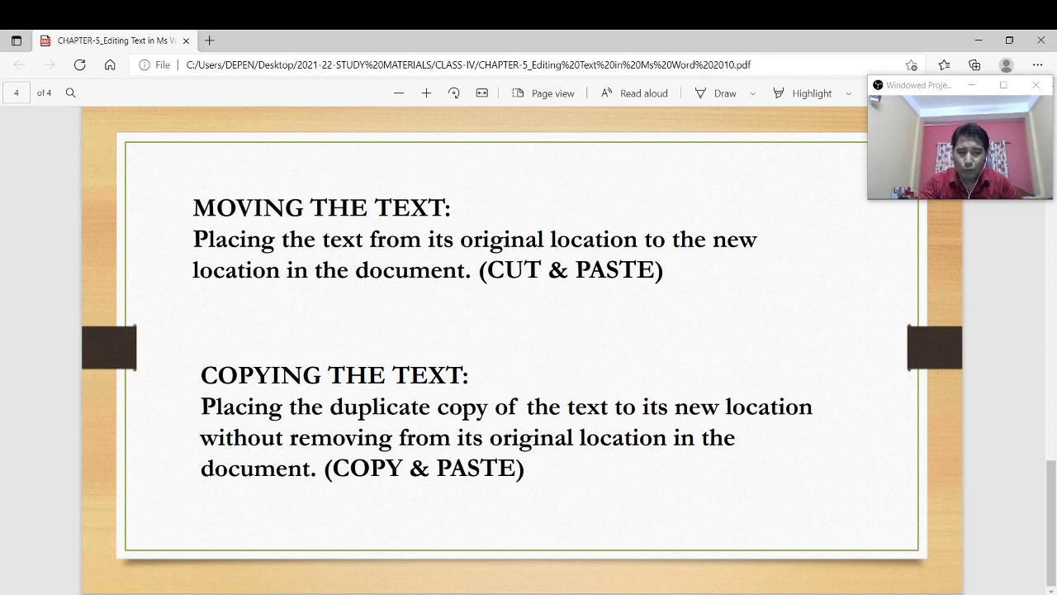
drag(290, 438, 666, 437)
click(629, 494)
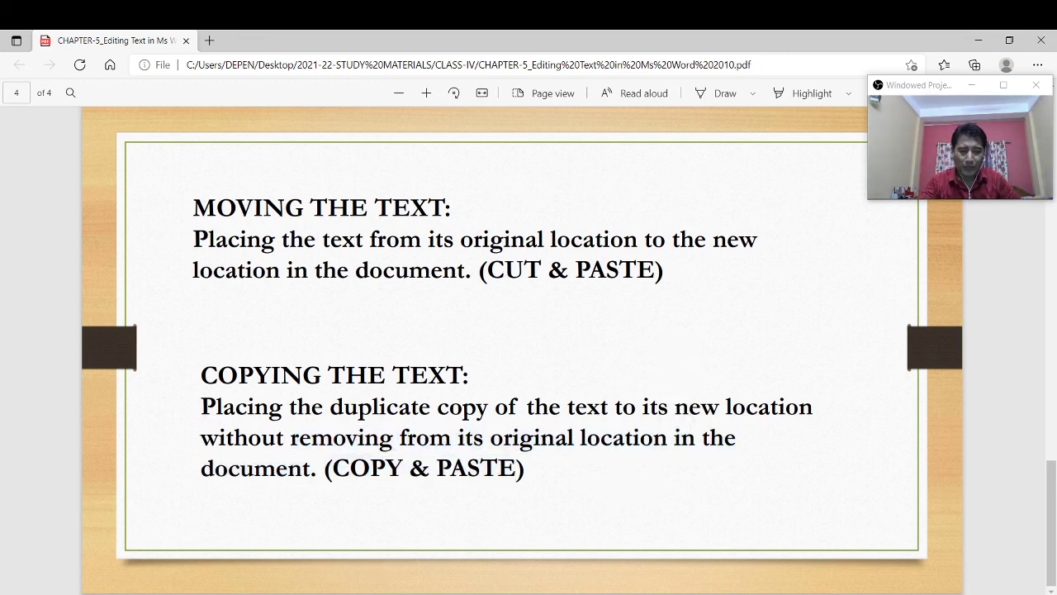
key(alt+Tab)
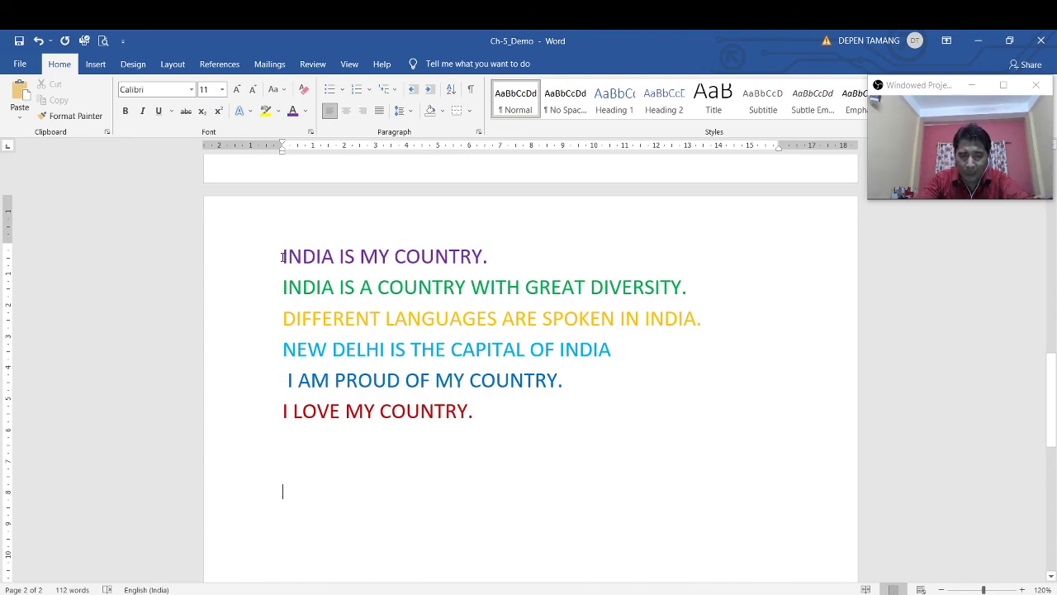
Cut the purple and green INDIA lines from the top and paste them below the remaining text
drag(283, 257, 690, 280)
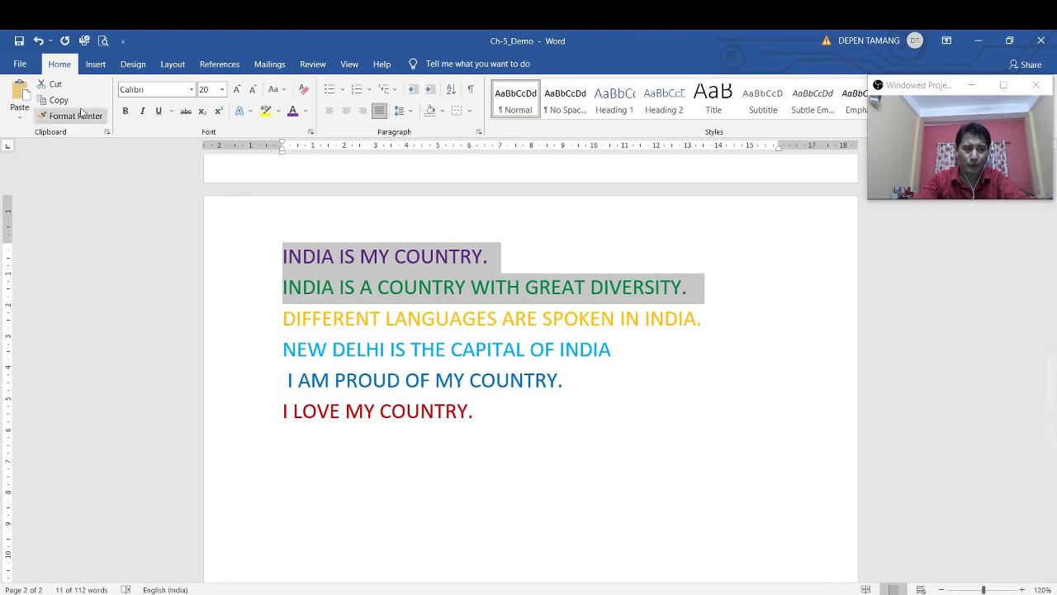
click(60, 85)
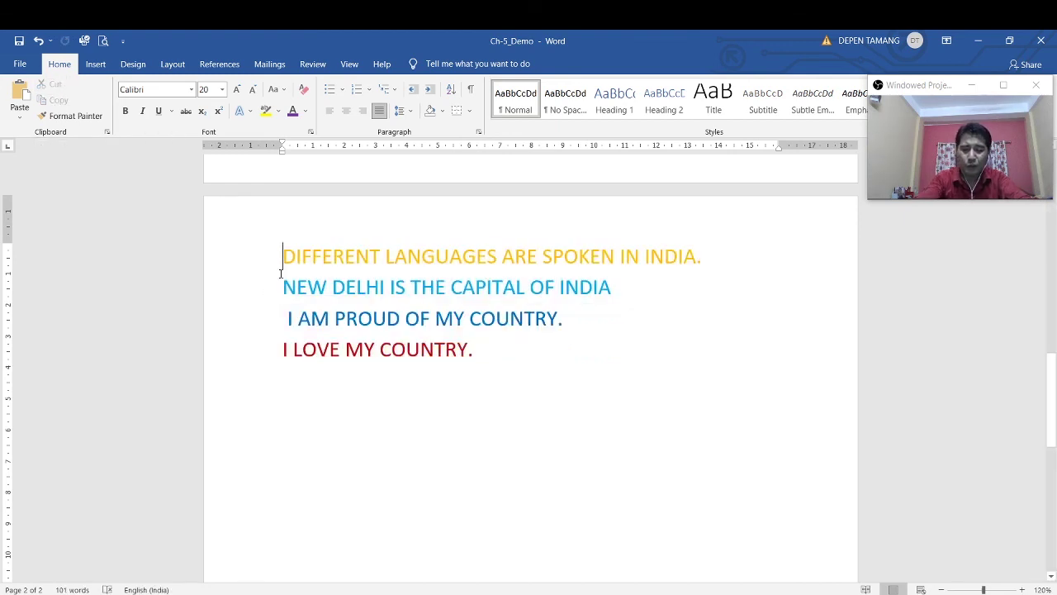
key(Return)
scroll(302, 451, down, 2)
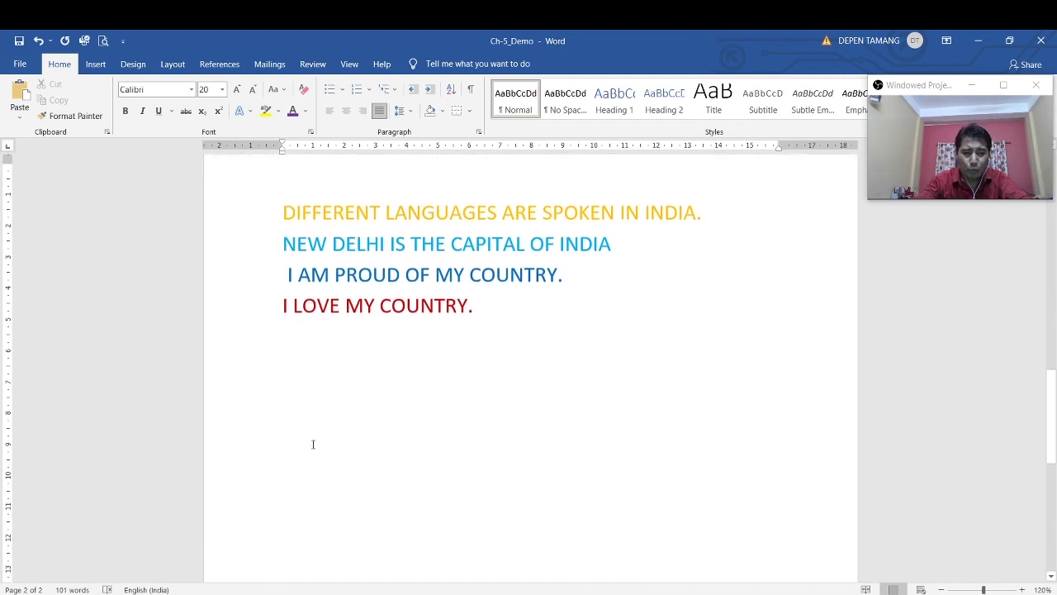
click(295, 415)
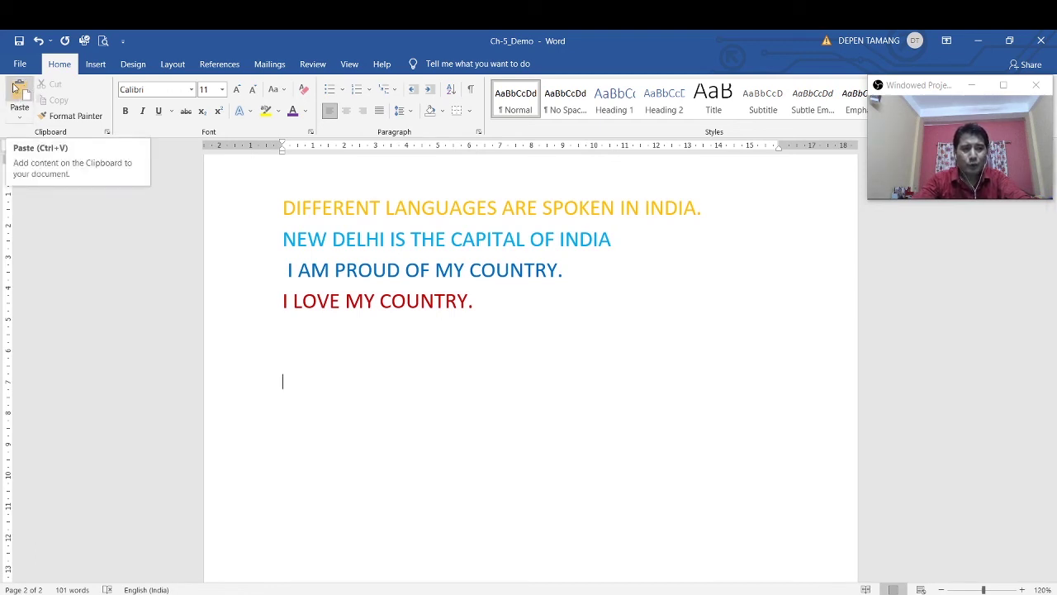
click(22, 95)
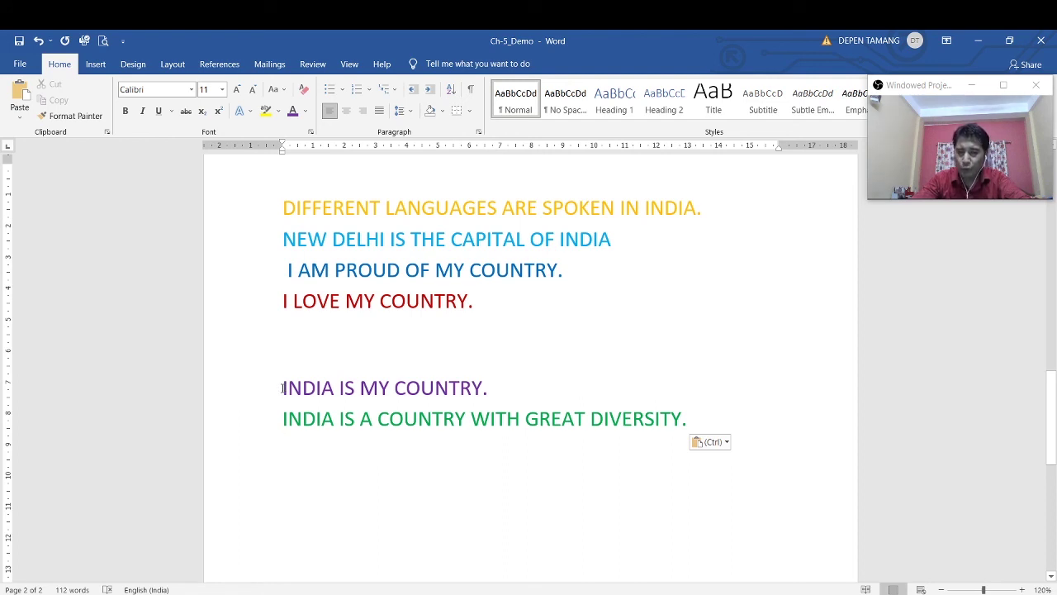
Cut the two lower INDIA lines and paste them at the top with Keep Source Formatting
mouse_move(283, 388)
mouse_down()
mouse_move(651, 428)
mouse_move(684, 421)
mouse_up()
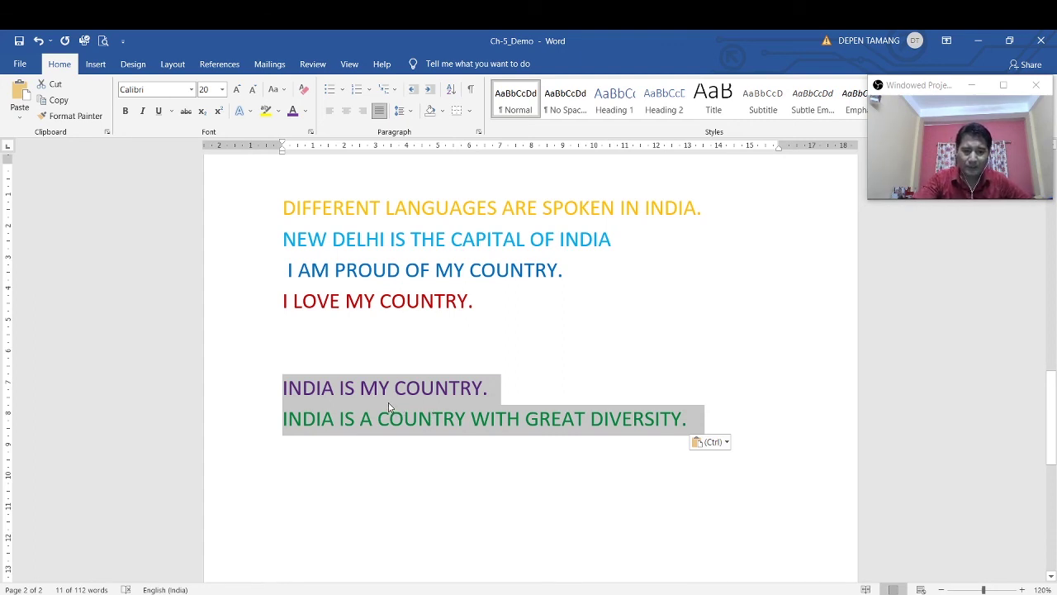
right_click(389, 404)
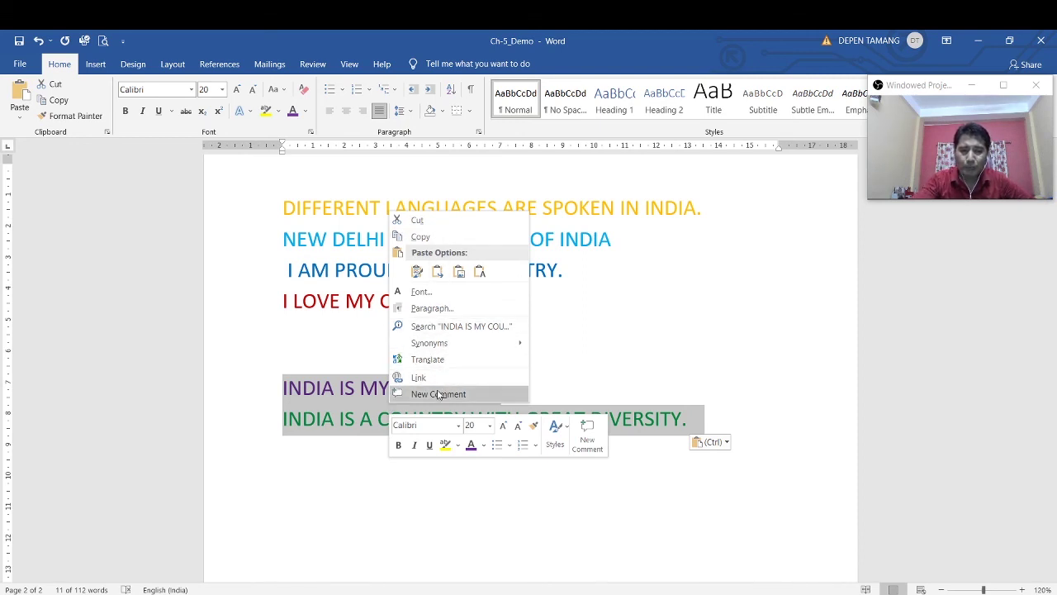
click(419, 224)
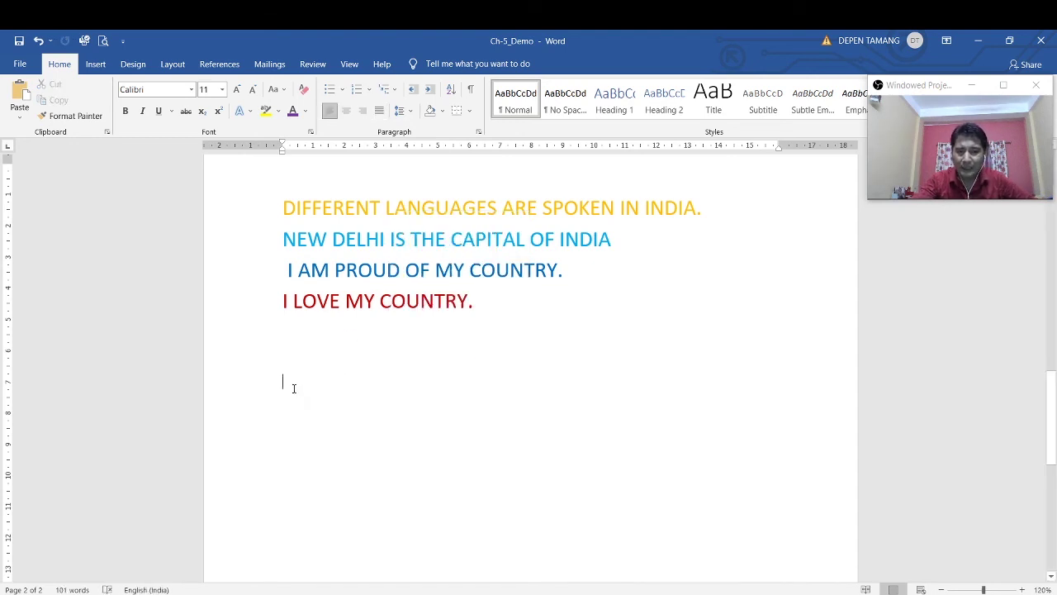
click(292, 182)
key(Return)
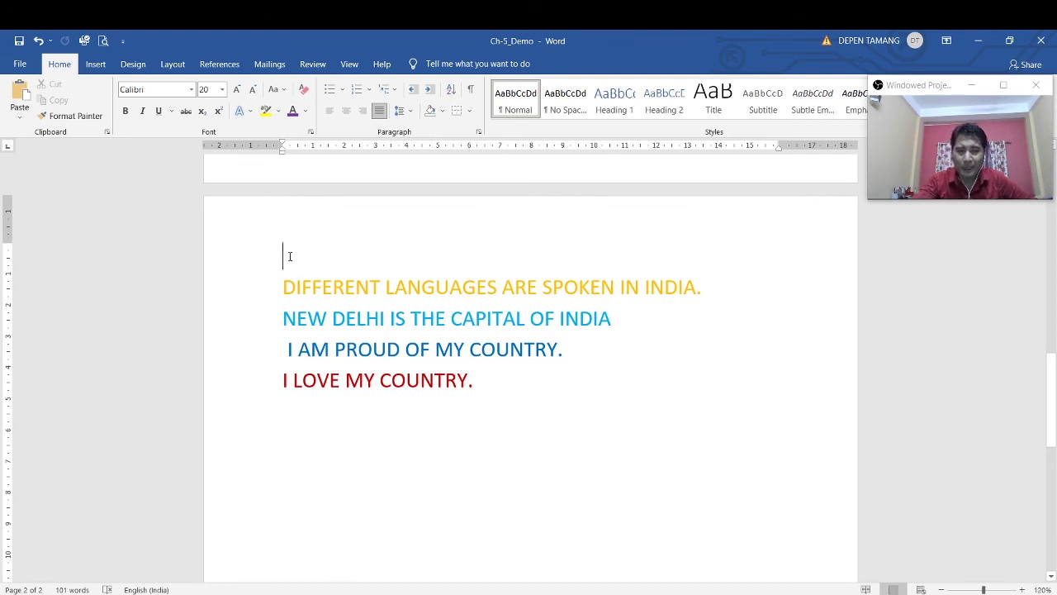
right_click(289, 257)
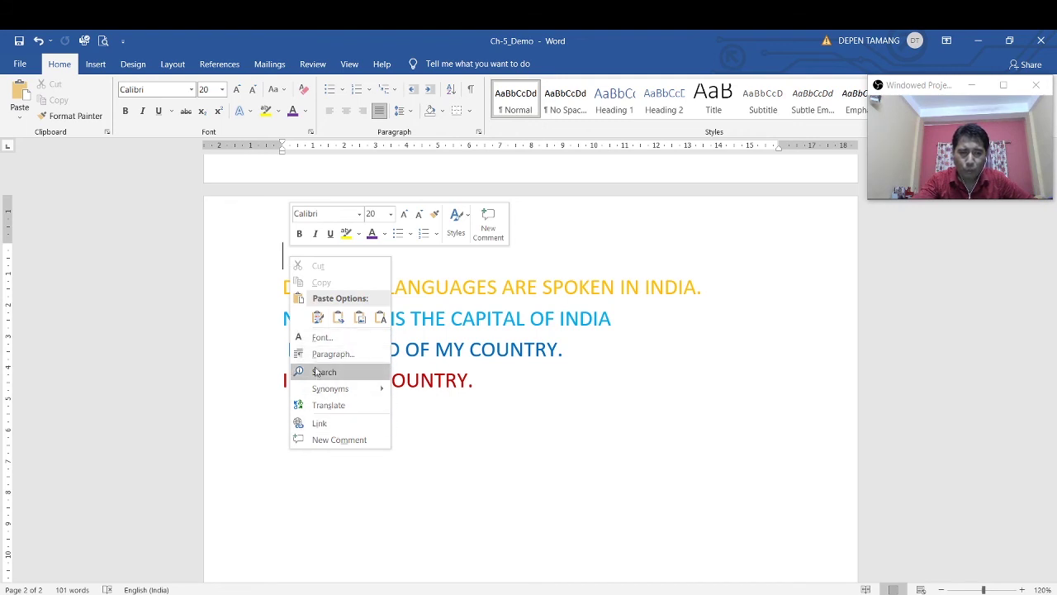
click(317, 317)
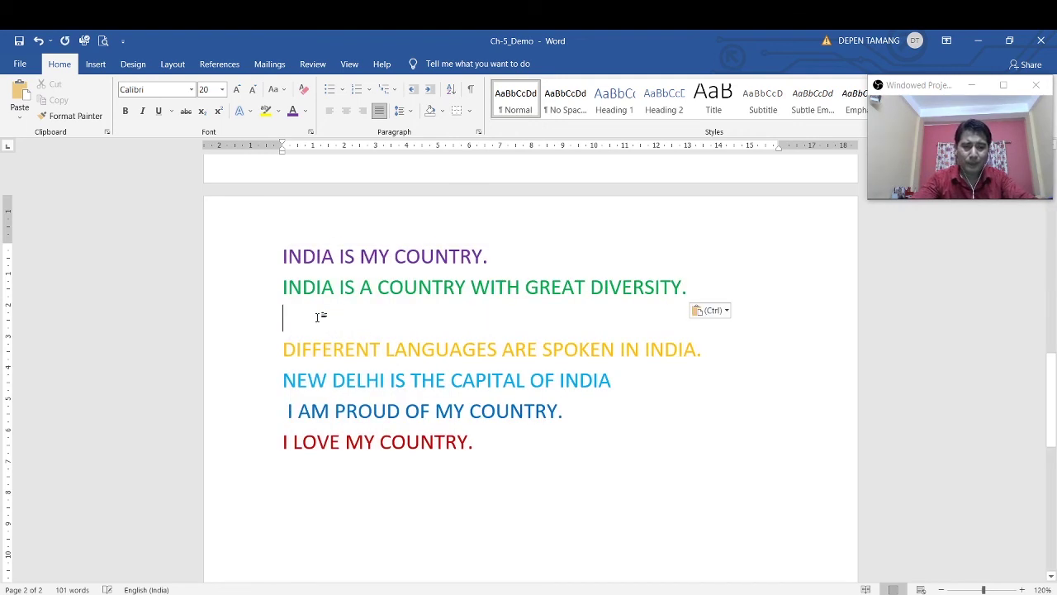
key(BackSpace)
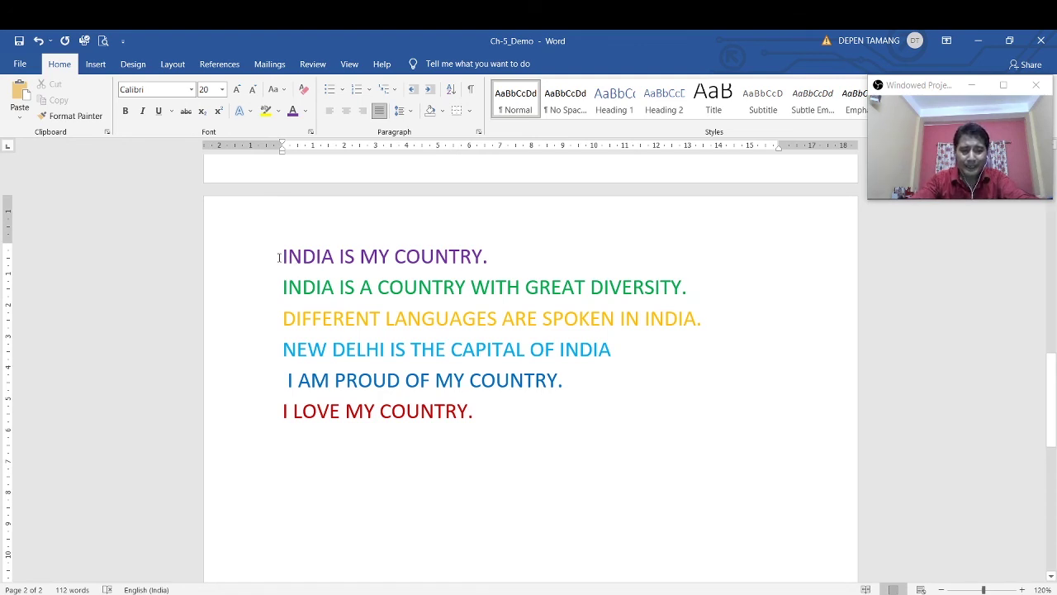
Copy the top purple and green INDIA lines and paste them on the empty line below the text
drag(279, 257, 702, 288)
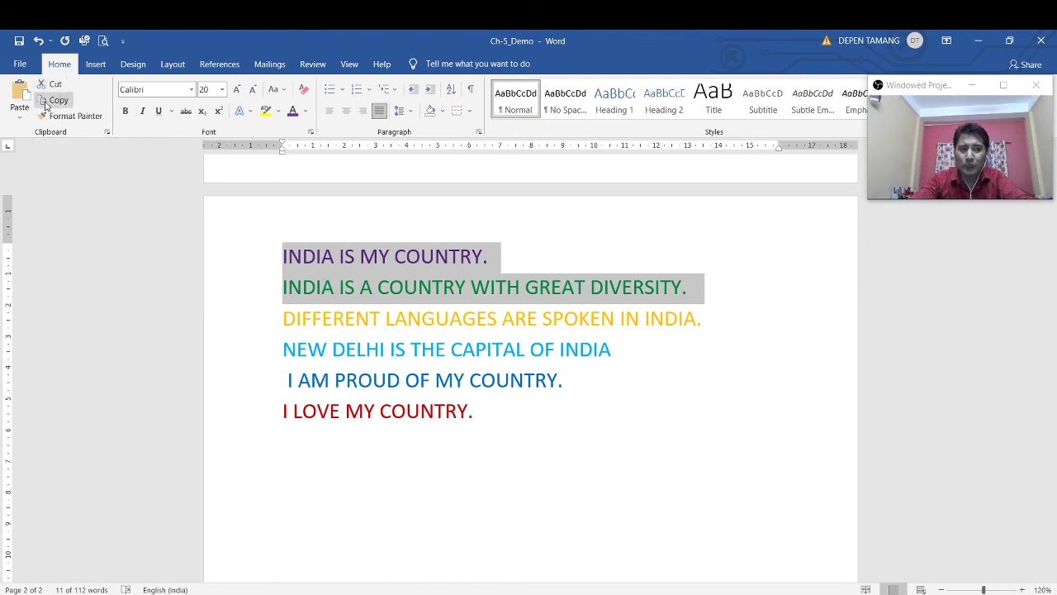
click(54, 103)
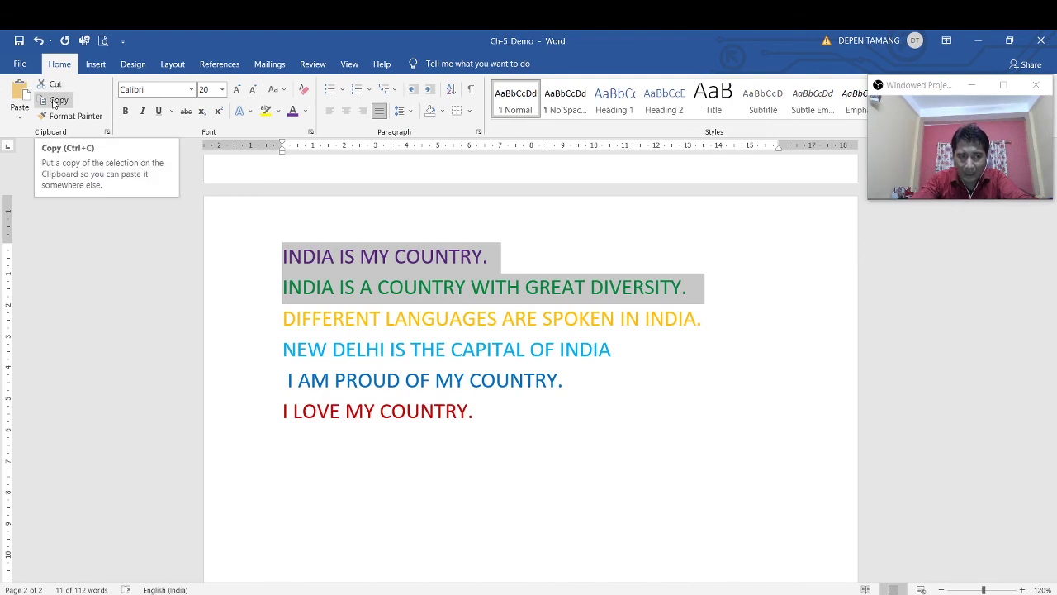
click(54, 102)
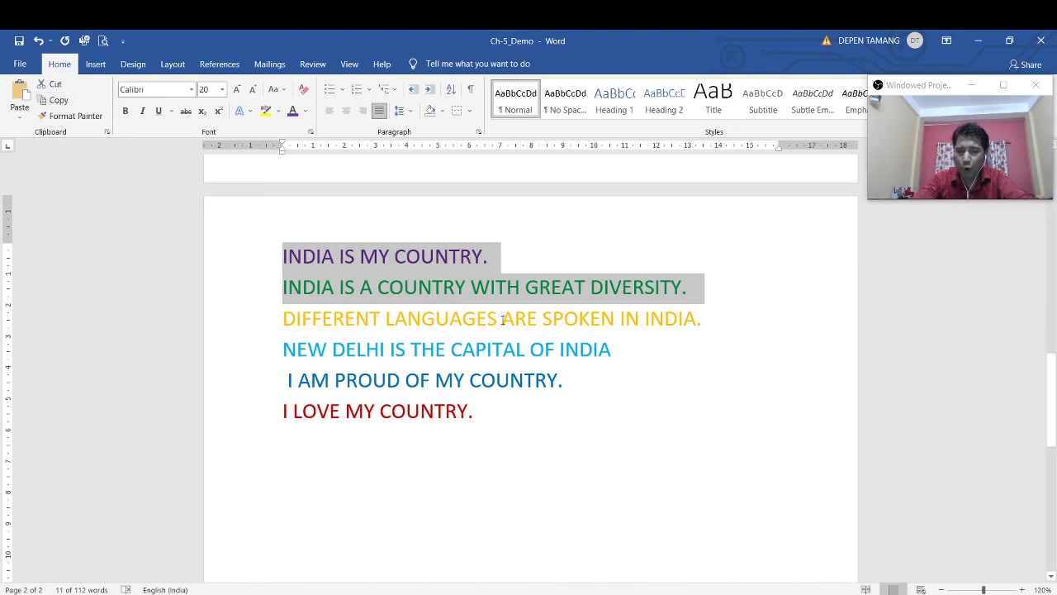
scroll(430, 402, down, 2)
click(318, 417)
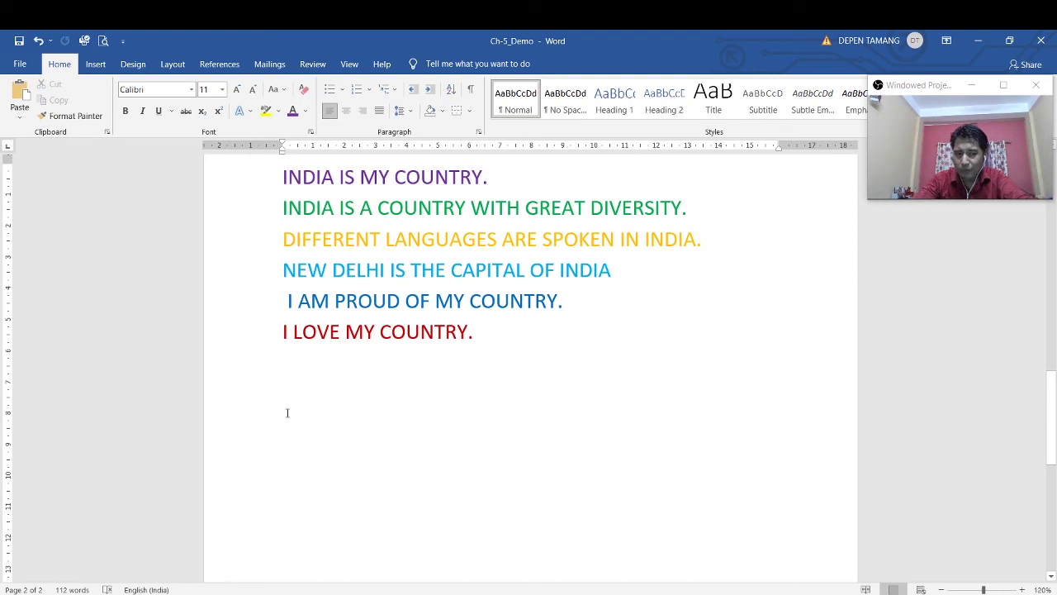
right_click(287, 413)
click(291, 418)
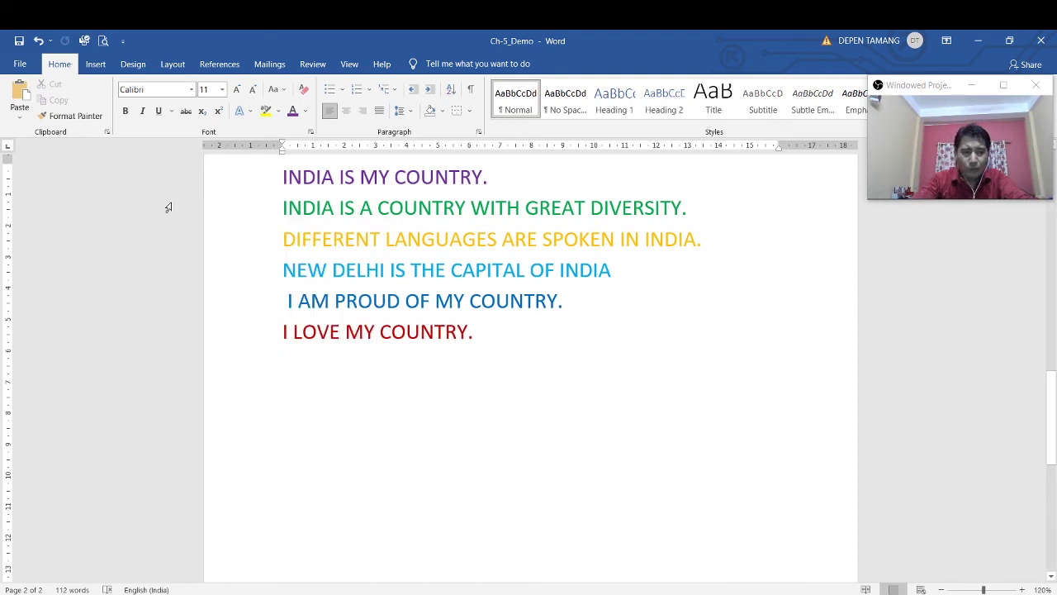
click(20, 92)
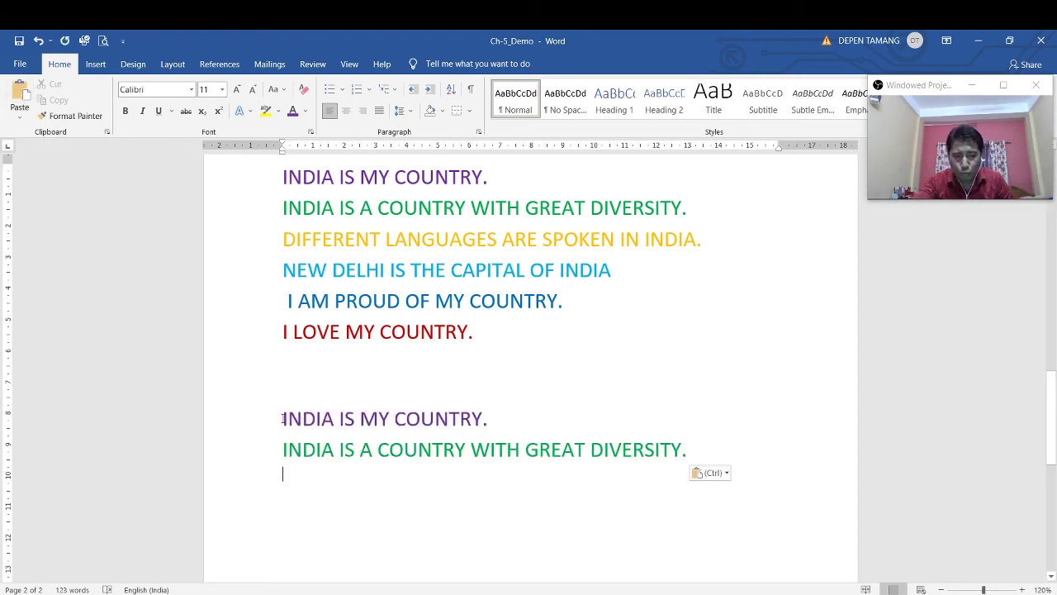
Compare the pasted pair with the originals, then paste a second copy on a new line below
drag(283, 419, 691, 453)
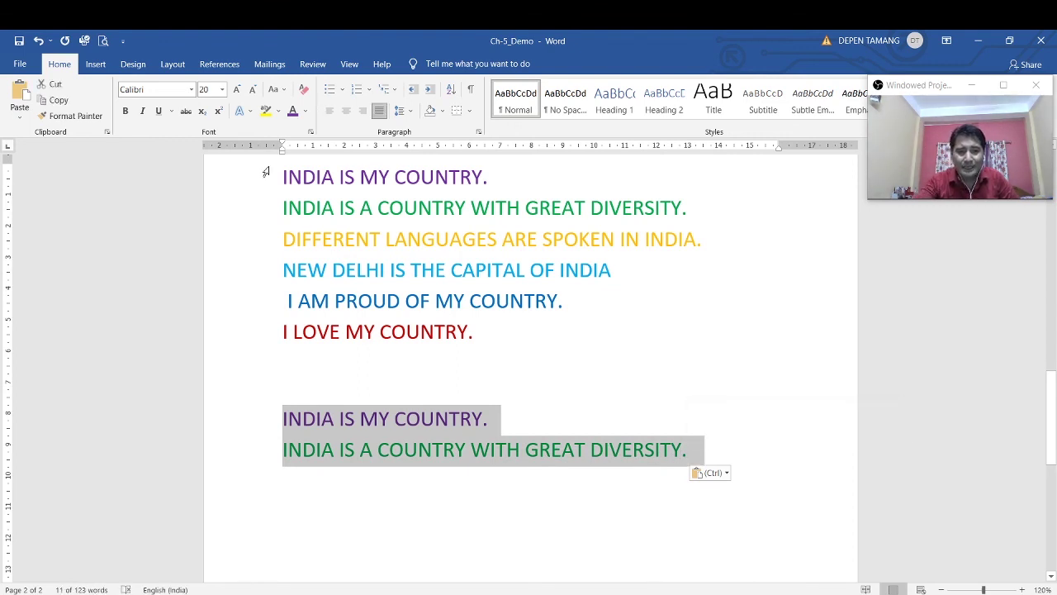
drag(281, 176, 690, 206)
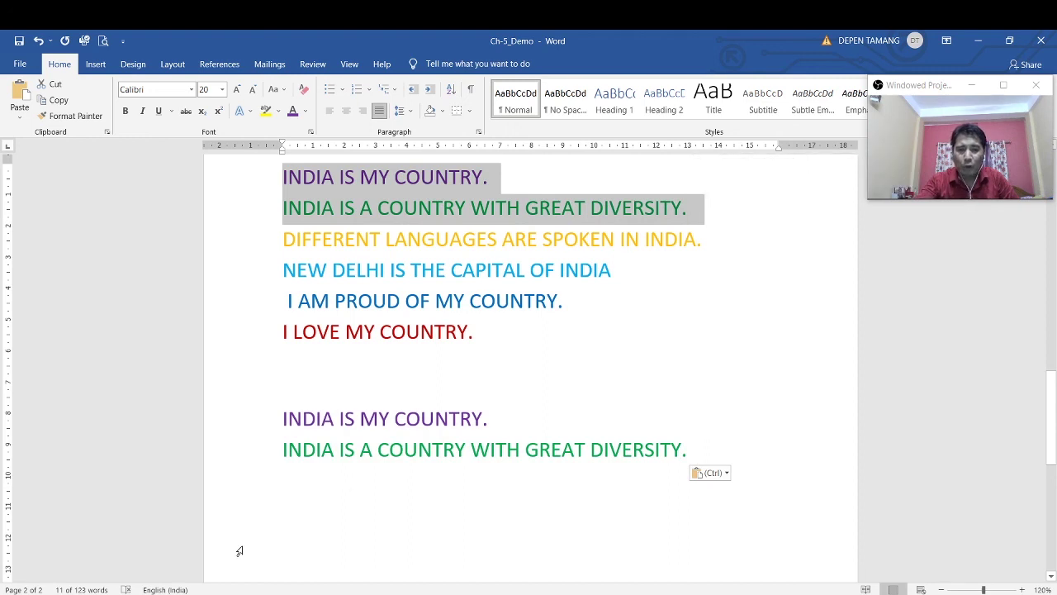
drag(280, 419, 701, 451)
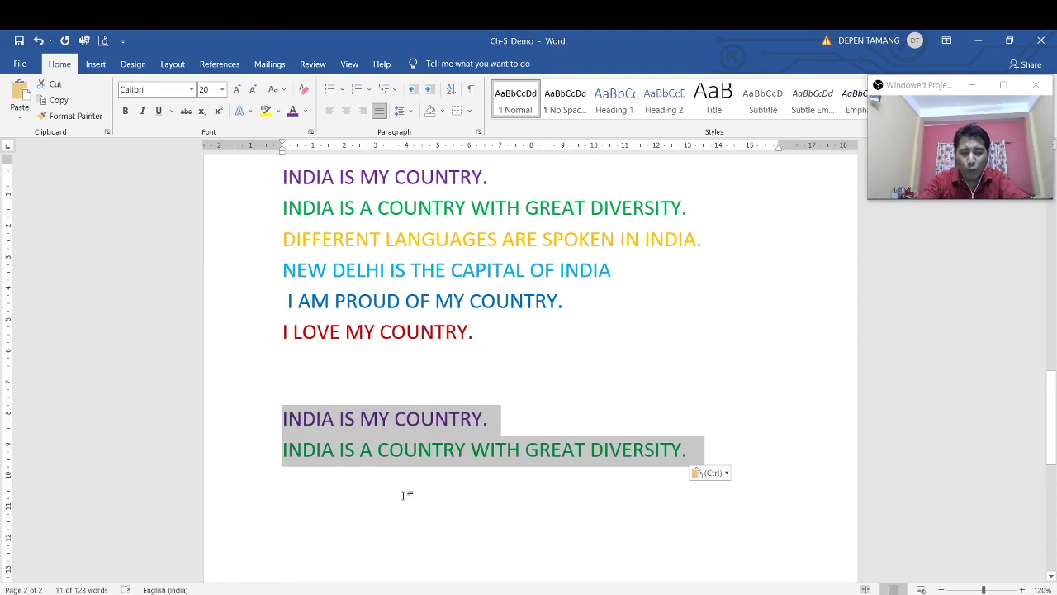
click(333, 499)
key(Return)
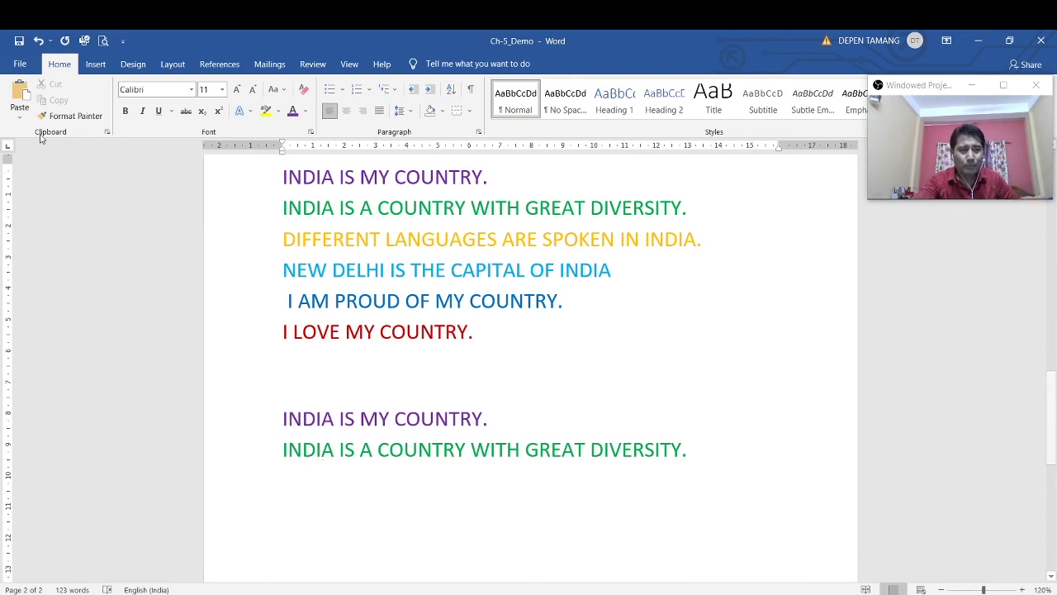
click(16, 94)
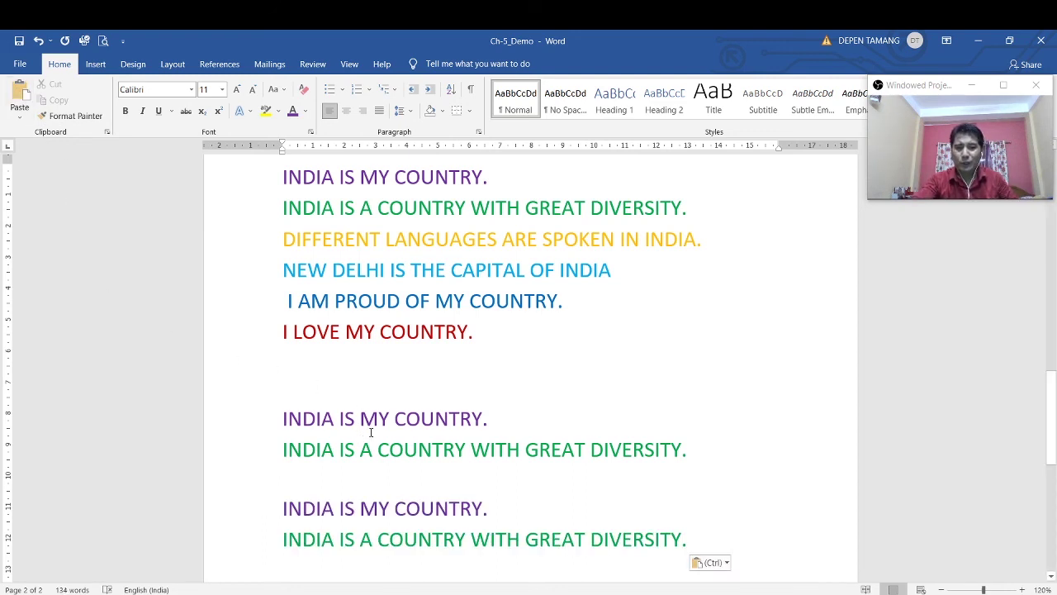
scroll(363, 426, down, 3)
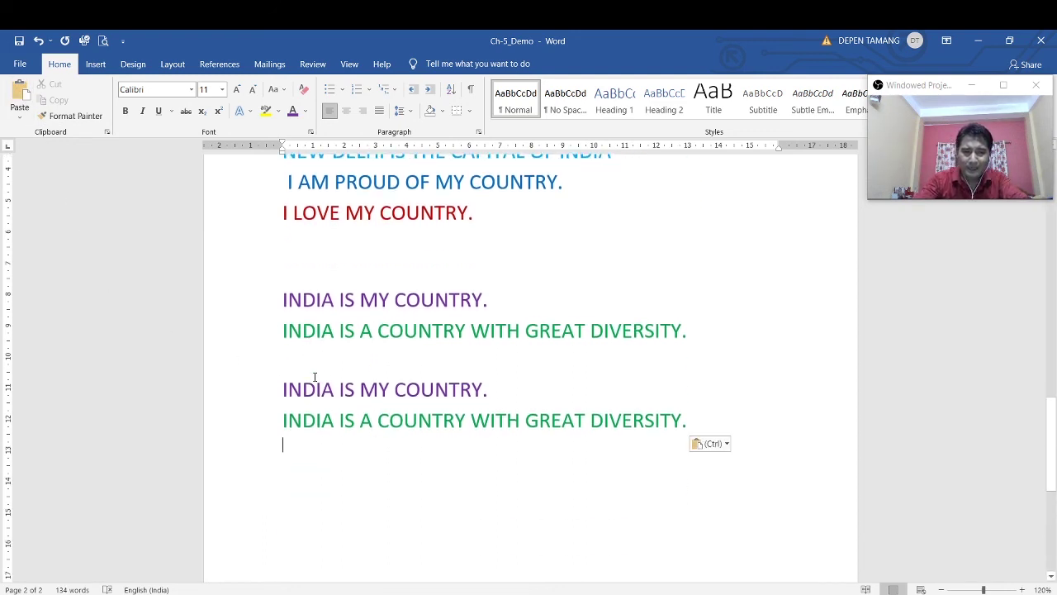
scroll(314, 377, up, 3)
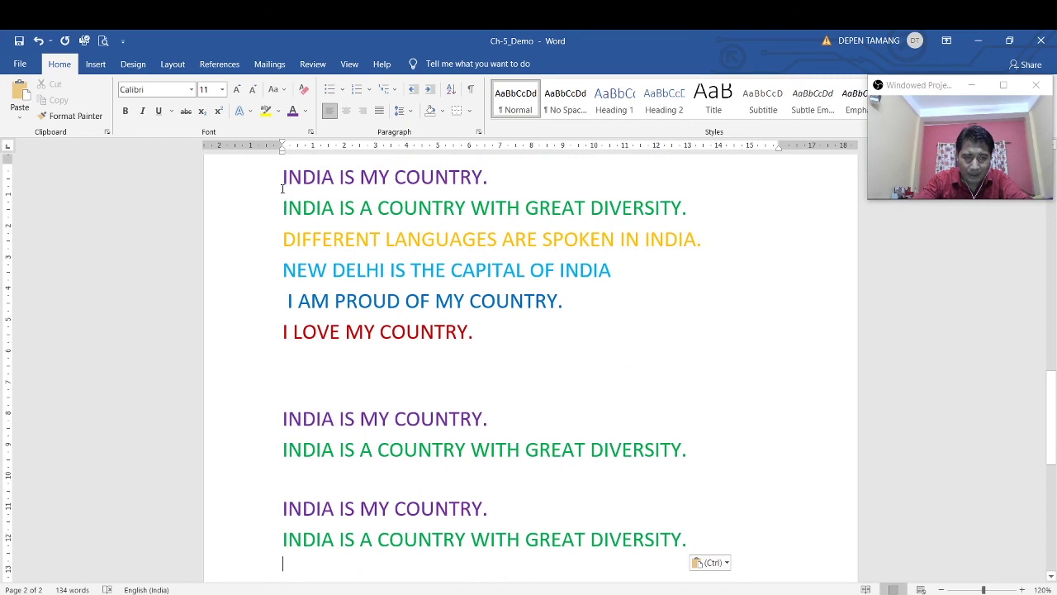
Copy all six coloured lines and paste them at the document's end with Keep Source Formatting
mouse_move(280, 177)
mouse_down()
mouse_move(374, 318)
mouse_move(475, 337)
mouse_up()
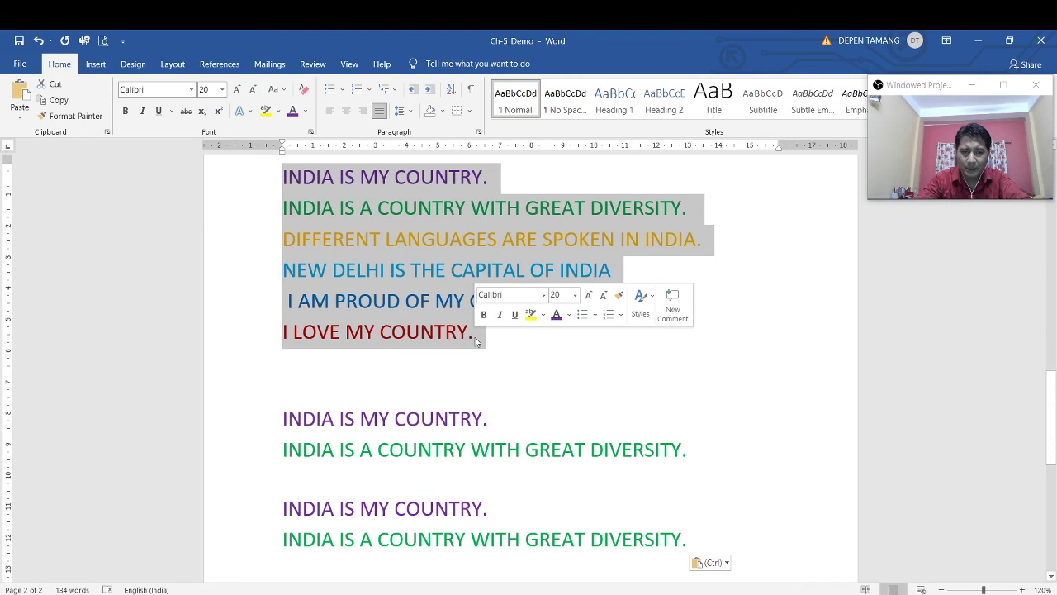
right_click(352, 271)
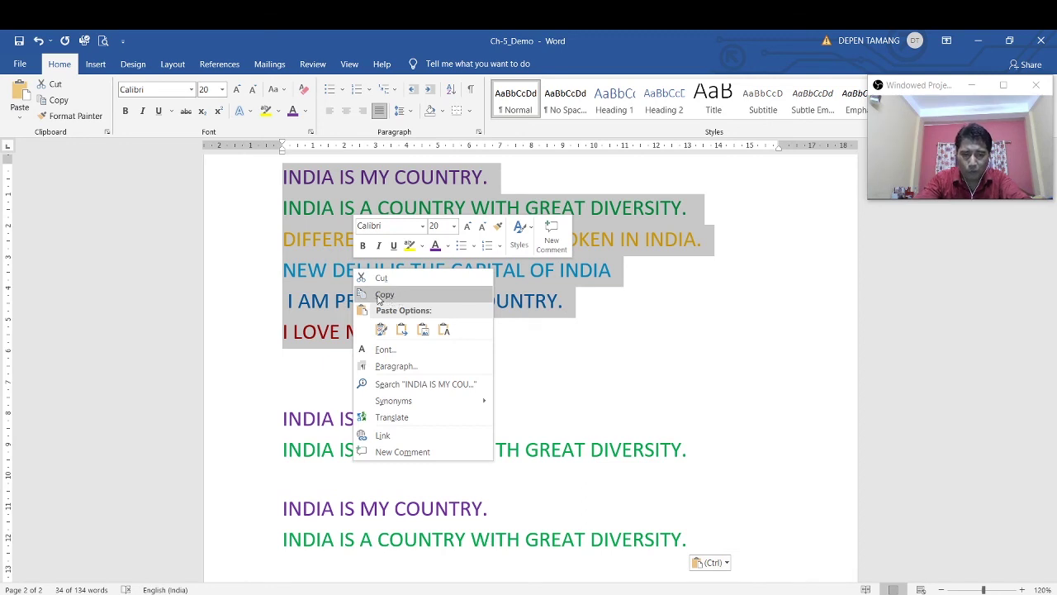
click(379, 299)
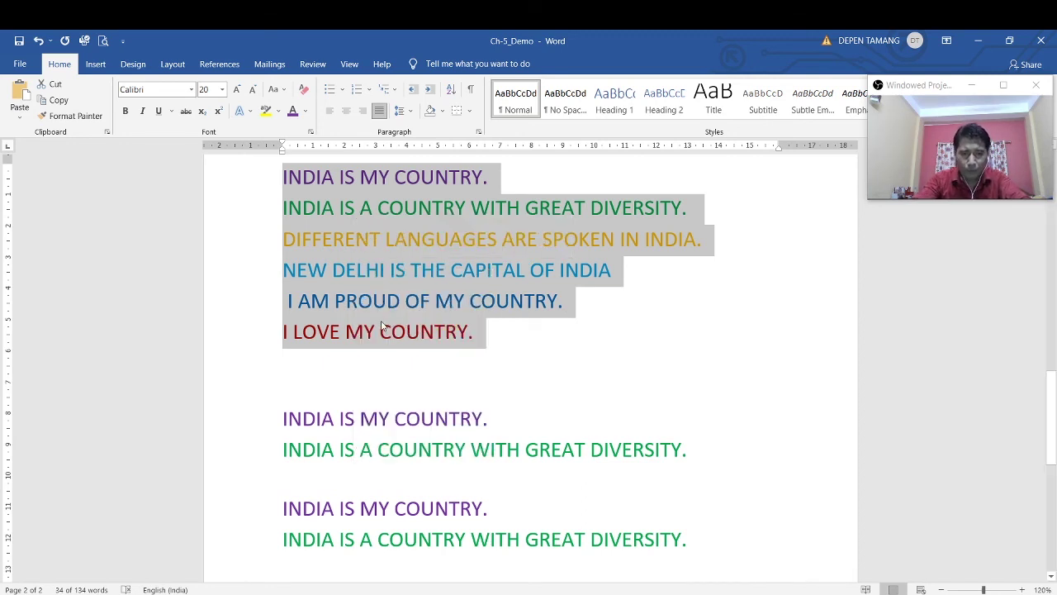
key(Delete)
click(283, 414)
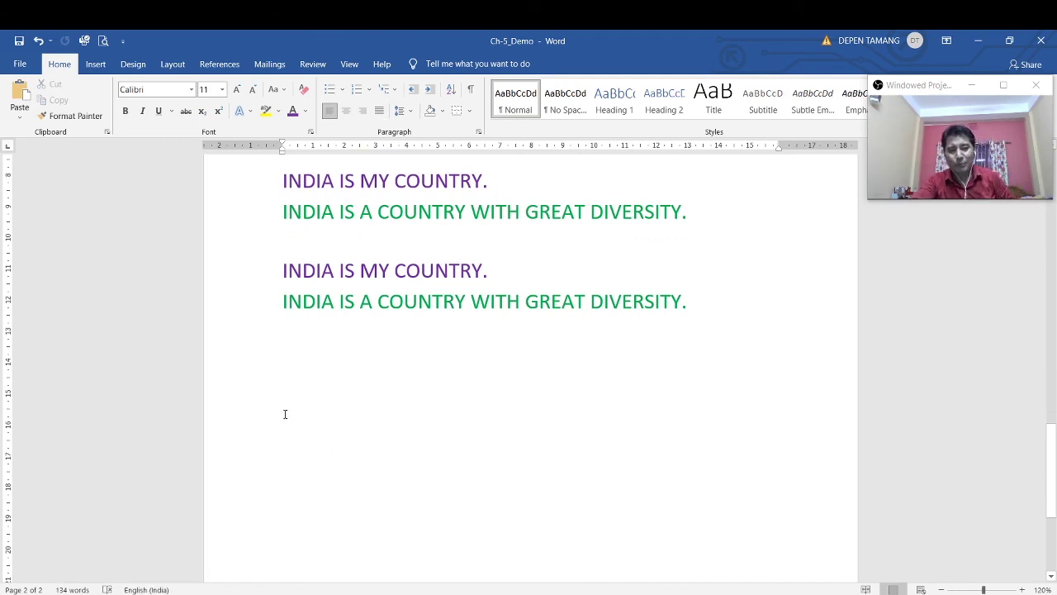
right_click(284, 413)
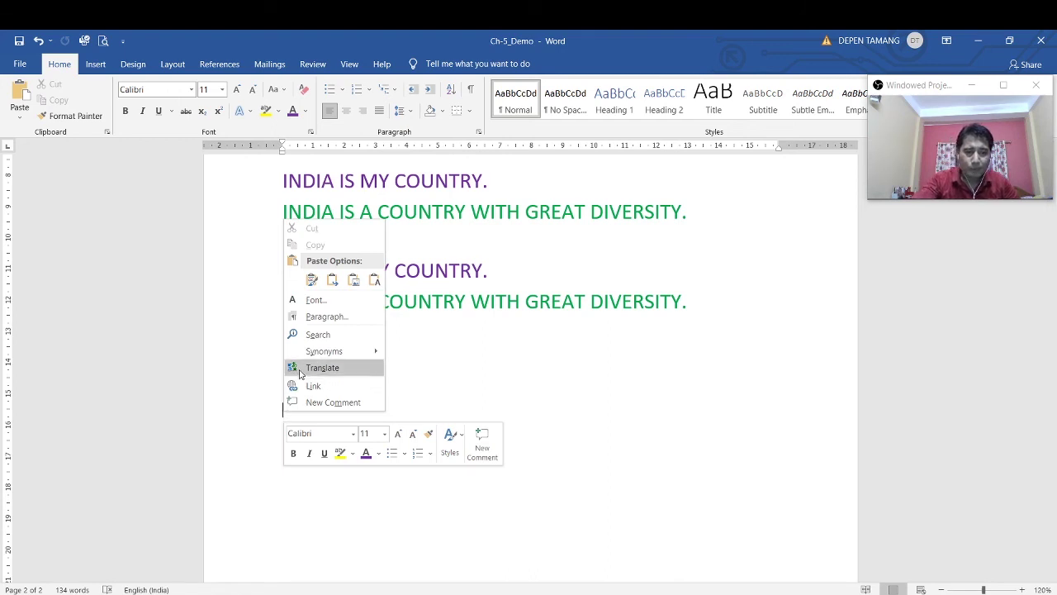
click(312, 280)
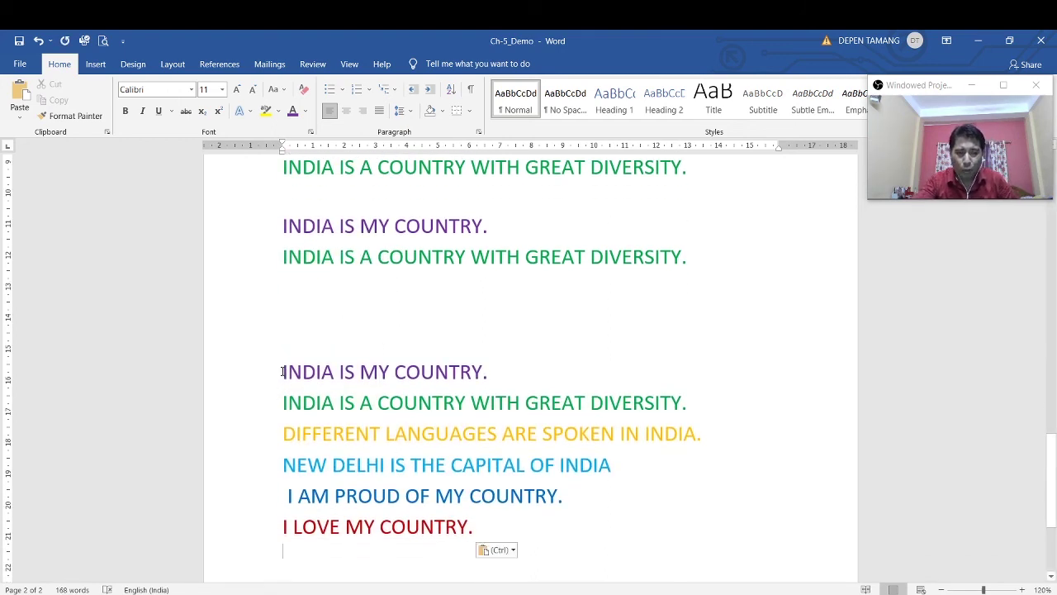
drag(282, 371, 475, 533)
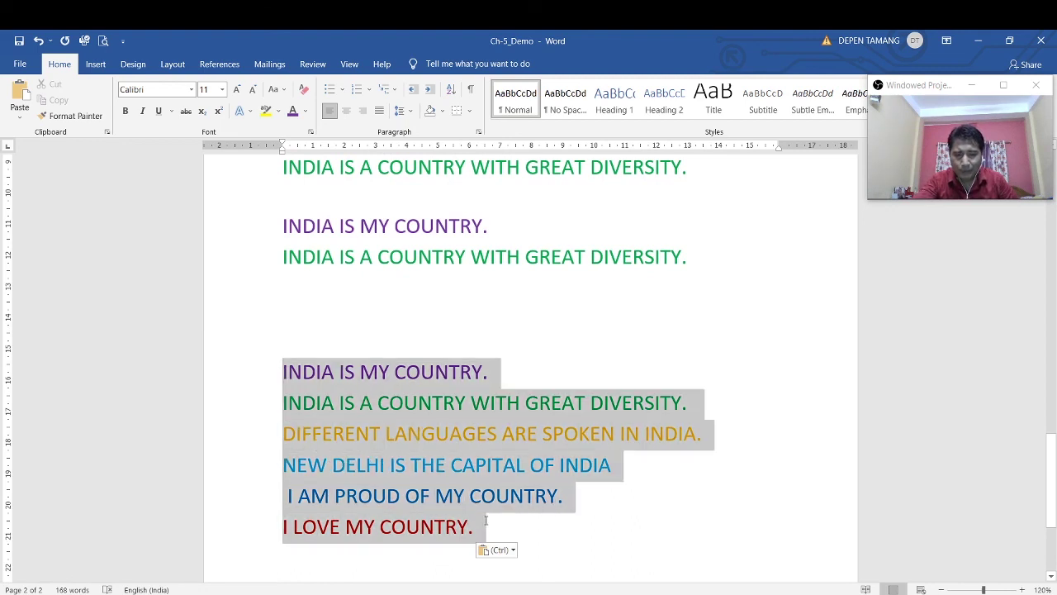
scroll(463, 463, up, 3)
scroll(451, 441, up, 3)
scroll(426, 432, up, 3)
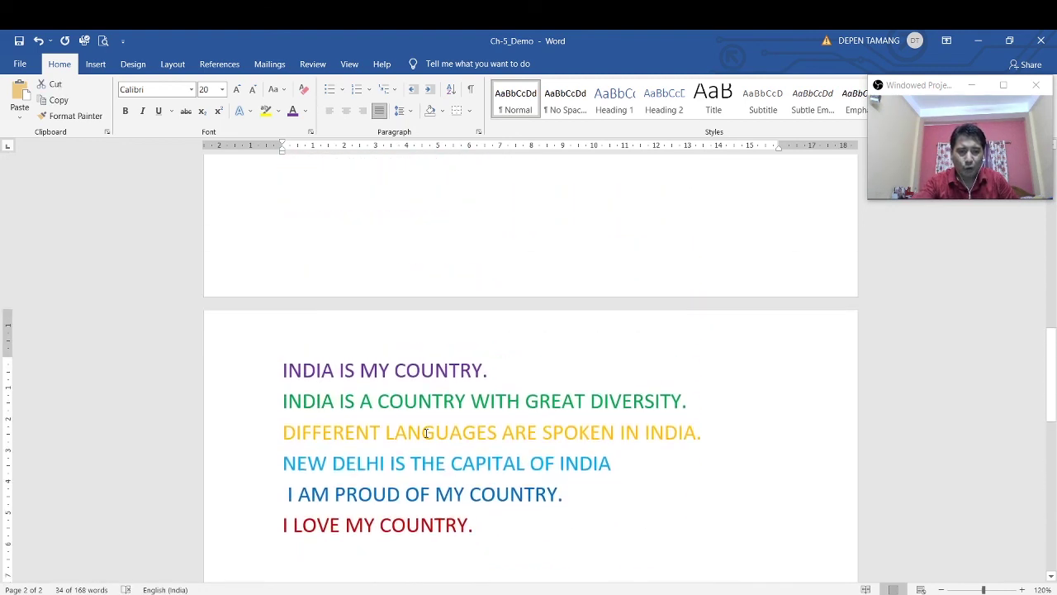
click(393, 428)
scroll(392, 427, down, 3)
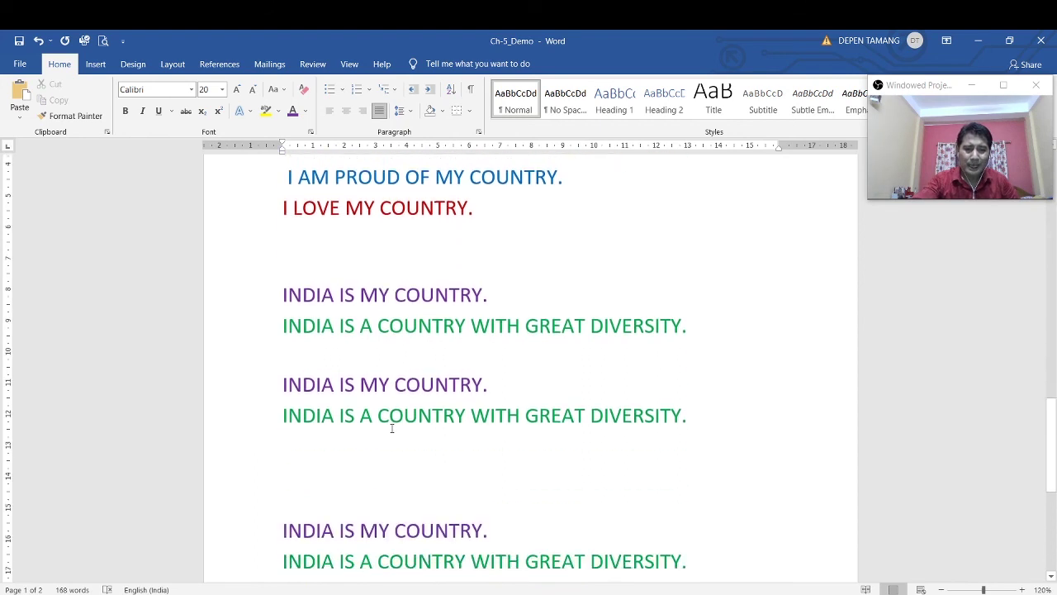
scroll(392, 427, down, 5)
scroll(396, 413, down, 3)
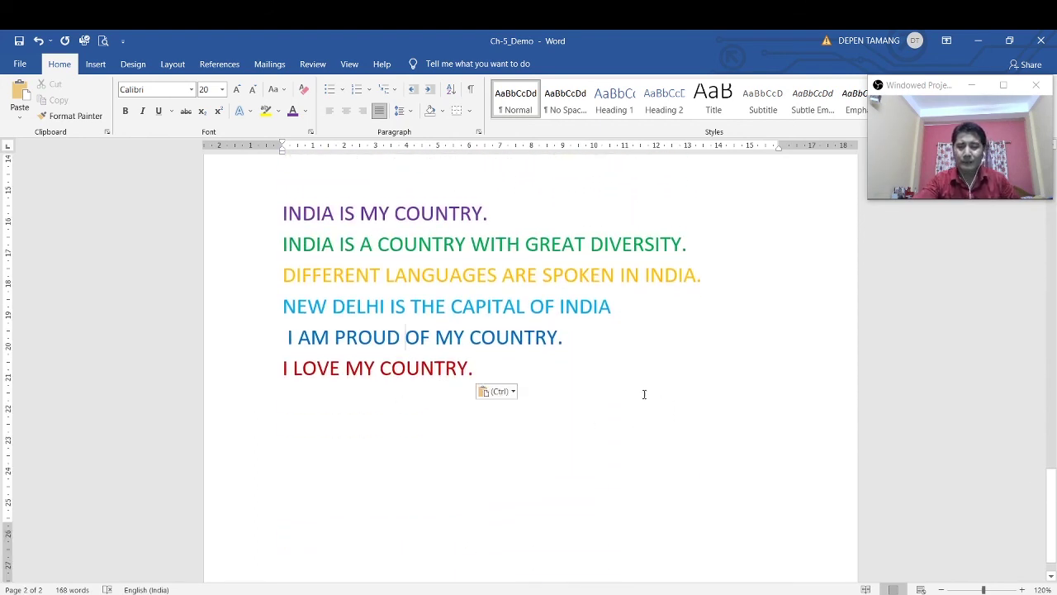
click(552, 373)
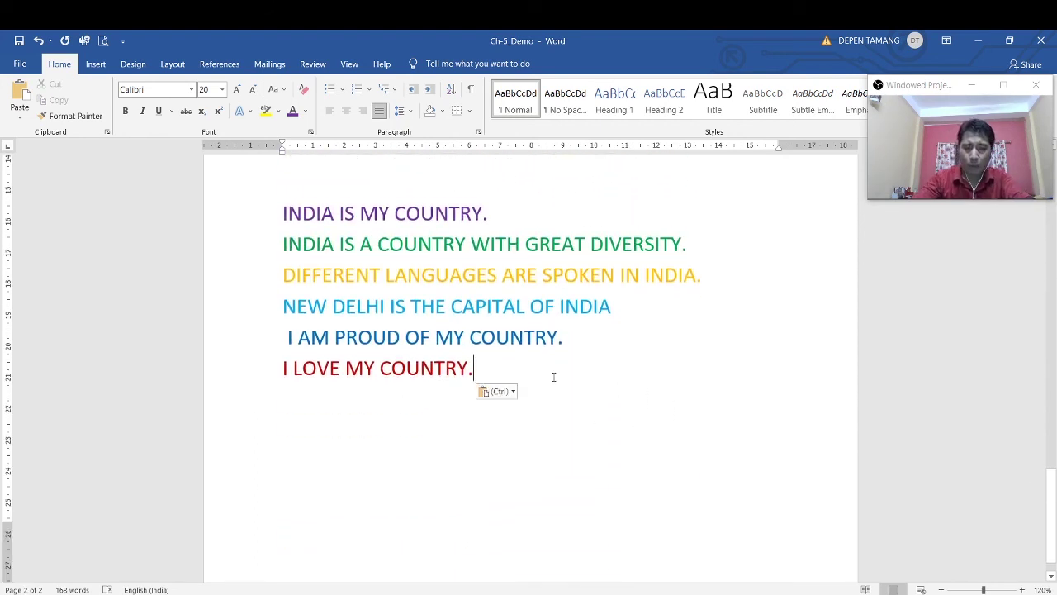
scroll(512, 467, up, 1)
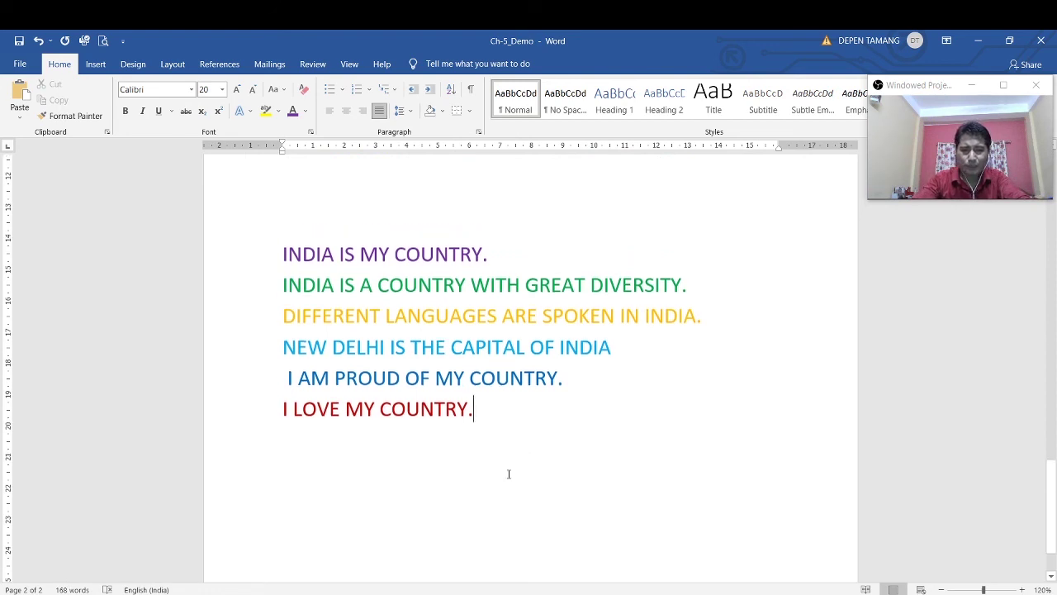
scroll(509, 470, up, 2)
scroll(509, 473, up, 1)
scroll(510, 477, up, 2)
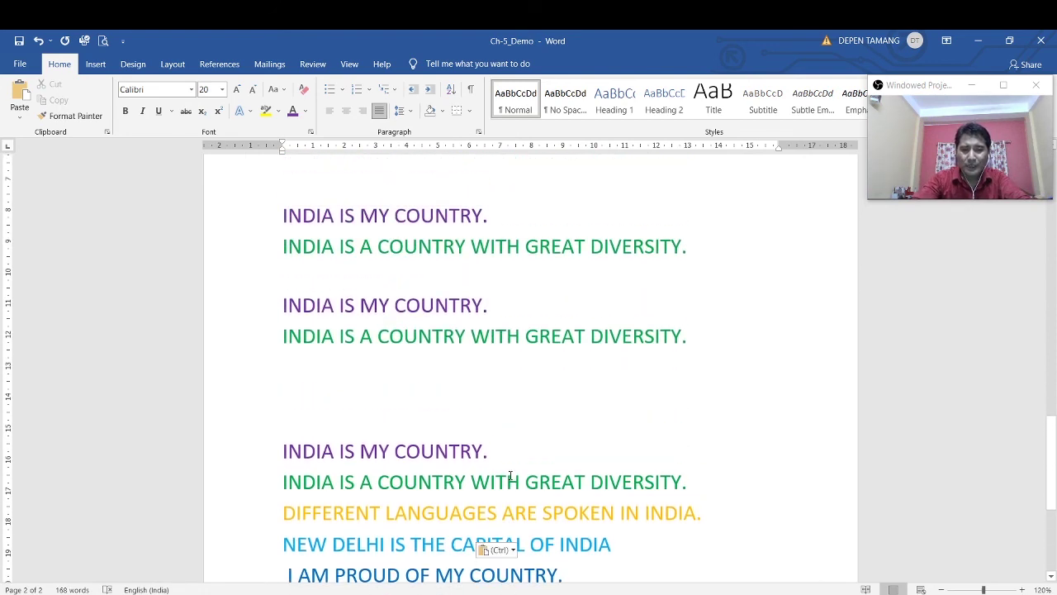
scroll(511, 476, up, 2)
scroll(510, 476, up, 4)
scroll(511, 475, up, 3)
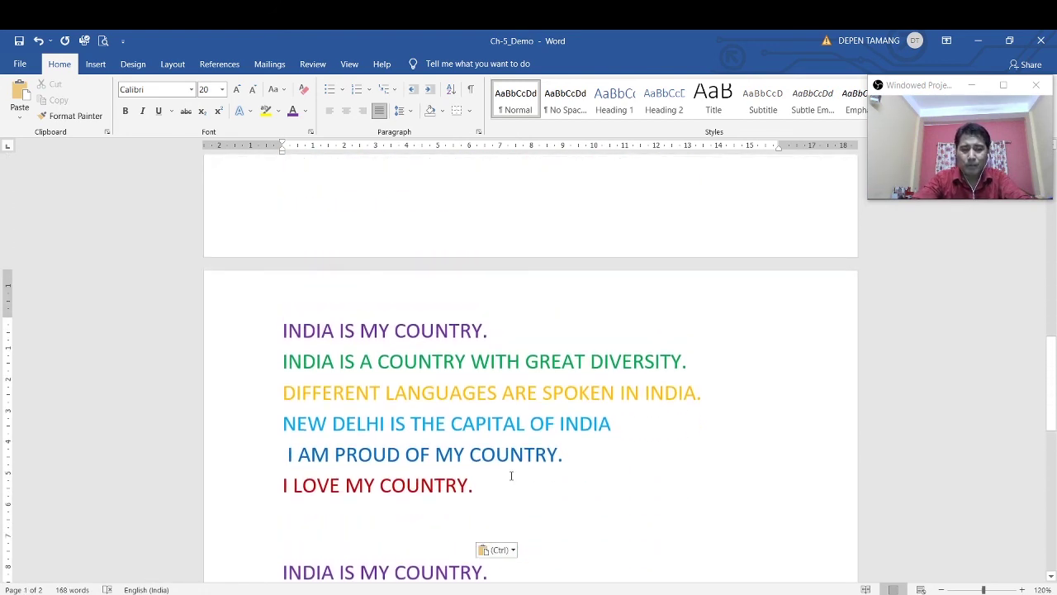
scroll(510, 474, down, 2)
scroll(510, 472, down, 1)
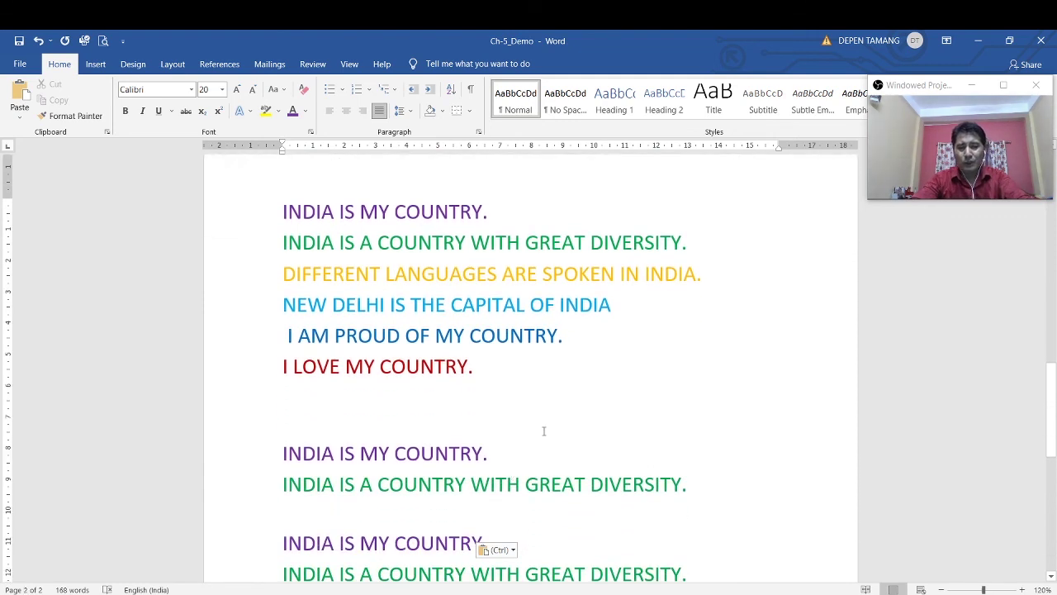